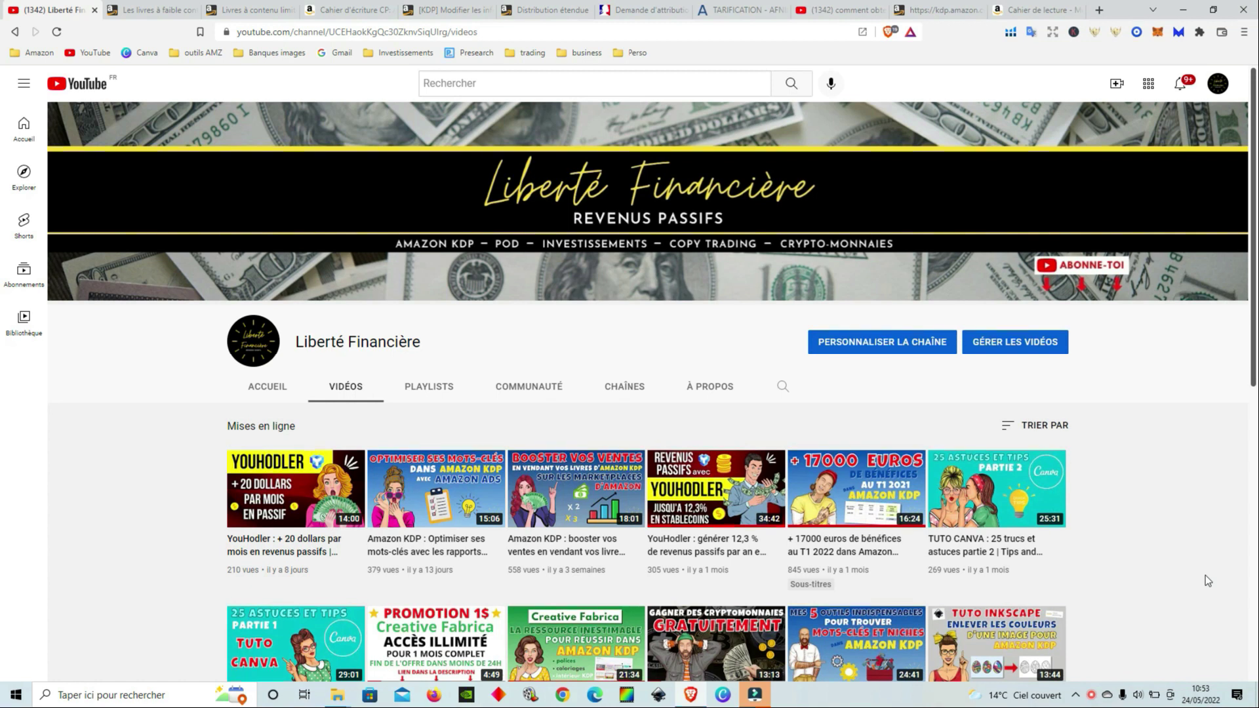
Step: Browse the Liberté Financière channel's uploaded videos down to the oldest and return to the channel header
scroll(1205, 592, "down", 3)
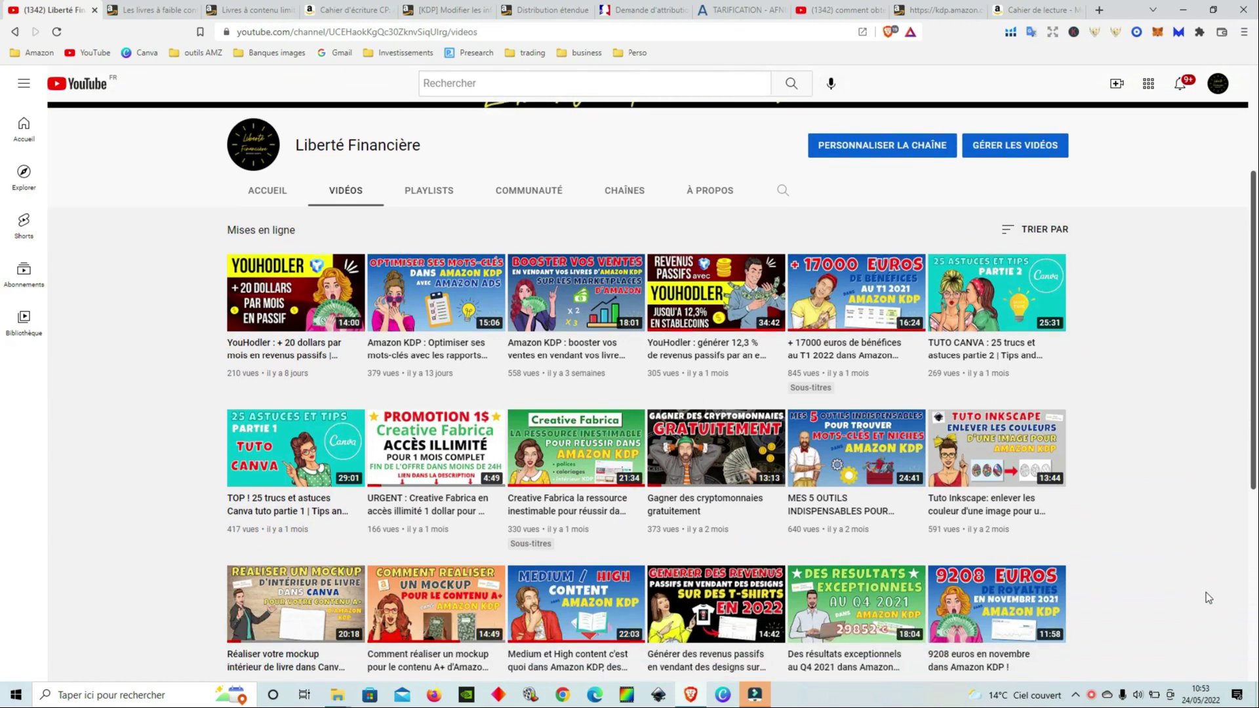
scroll(1205, 591, "down", 4)
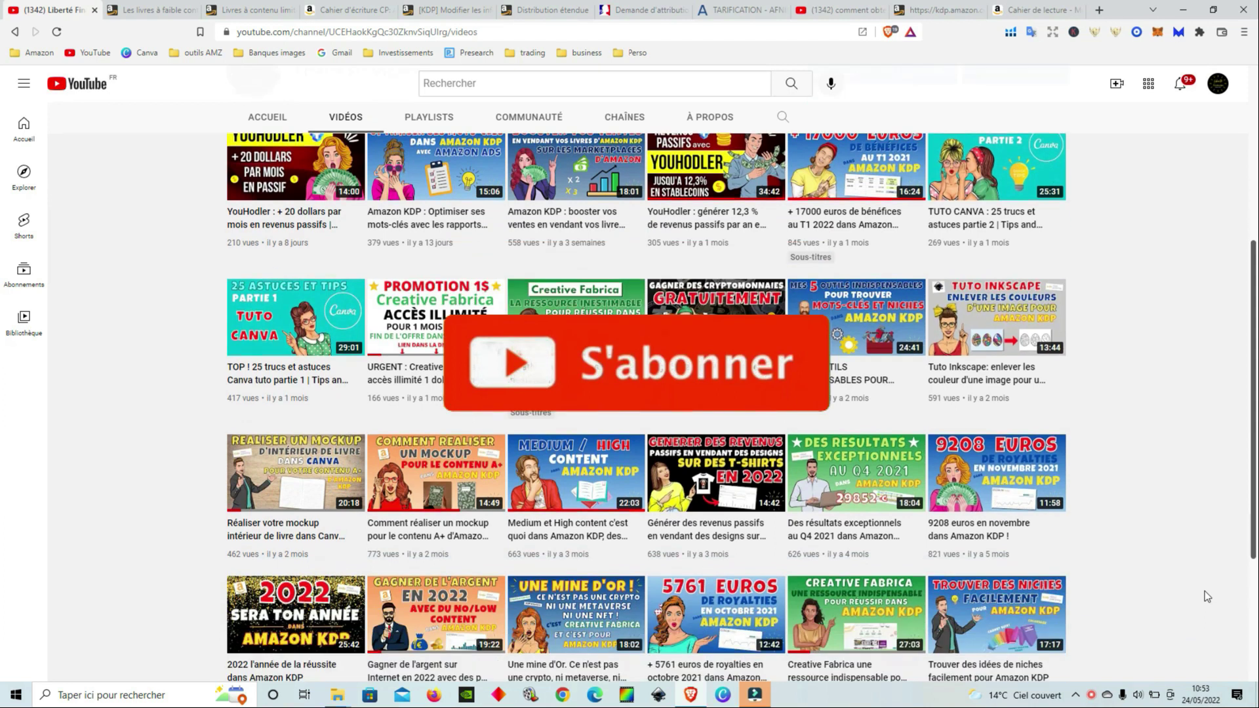
scroll(1205, 591, "down", 3)
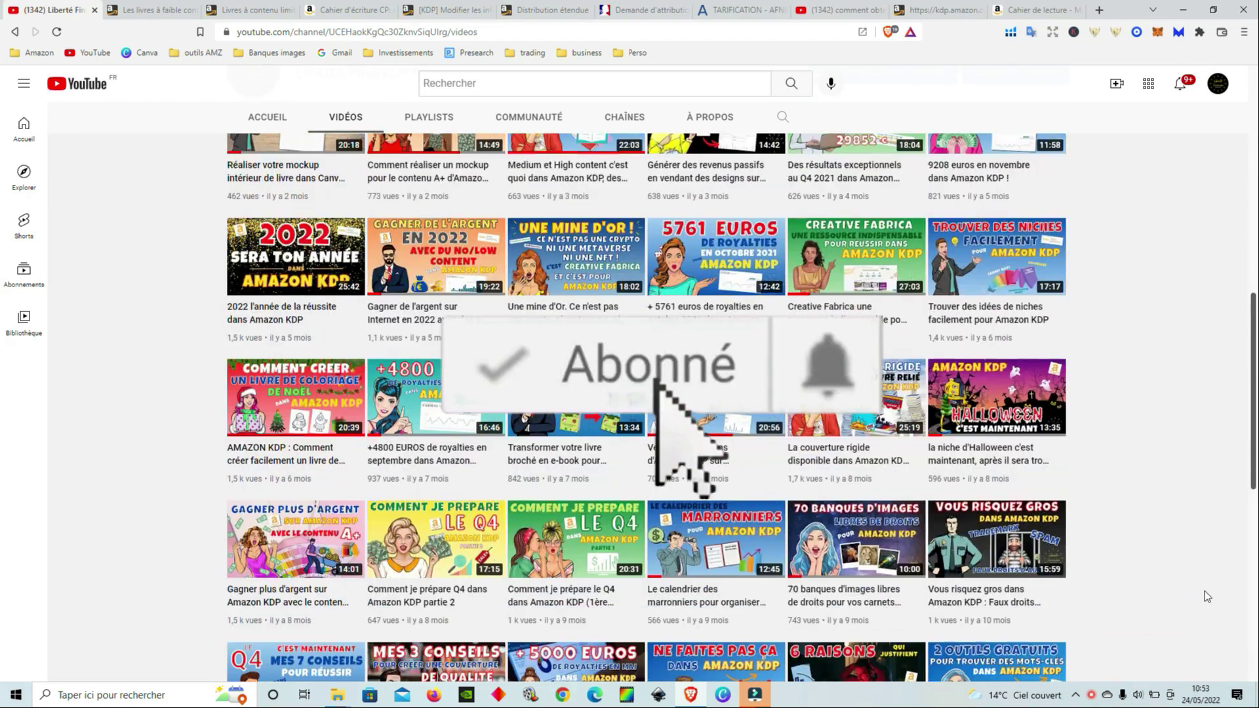
scroll(1205, 591, "down", 7)
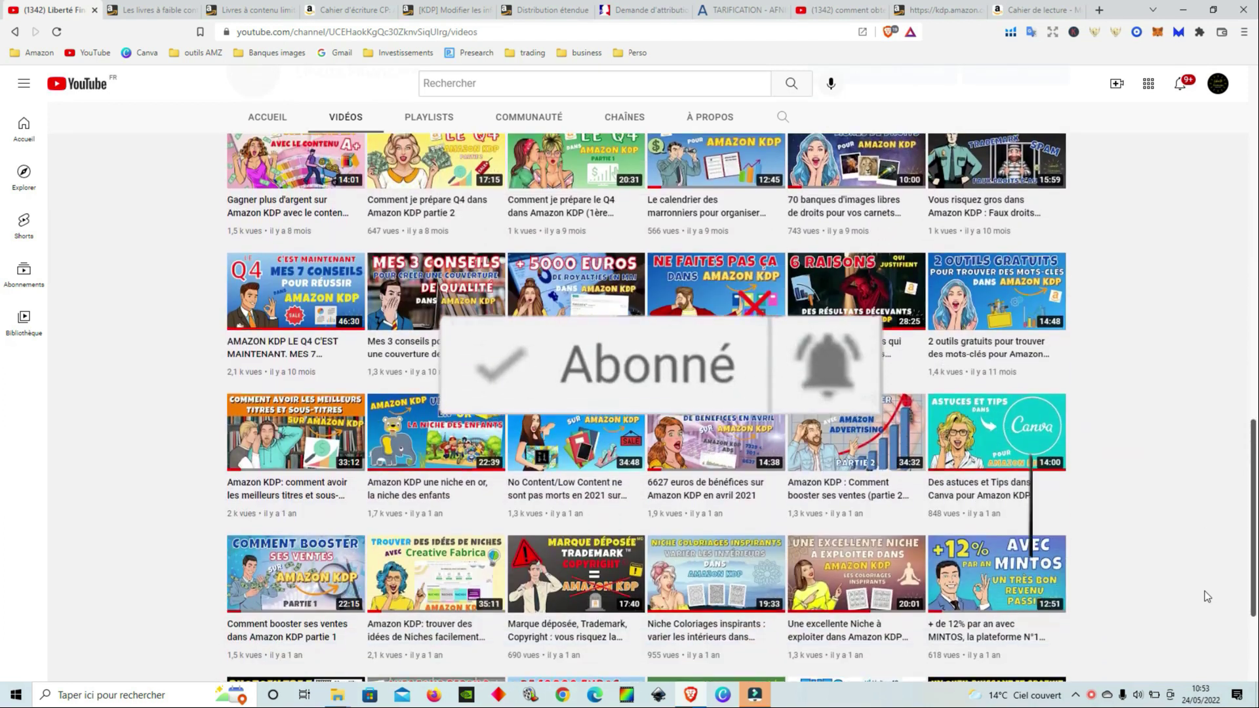
scroll(1205, 592, "down", 3)
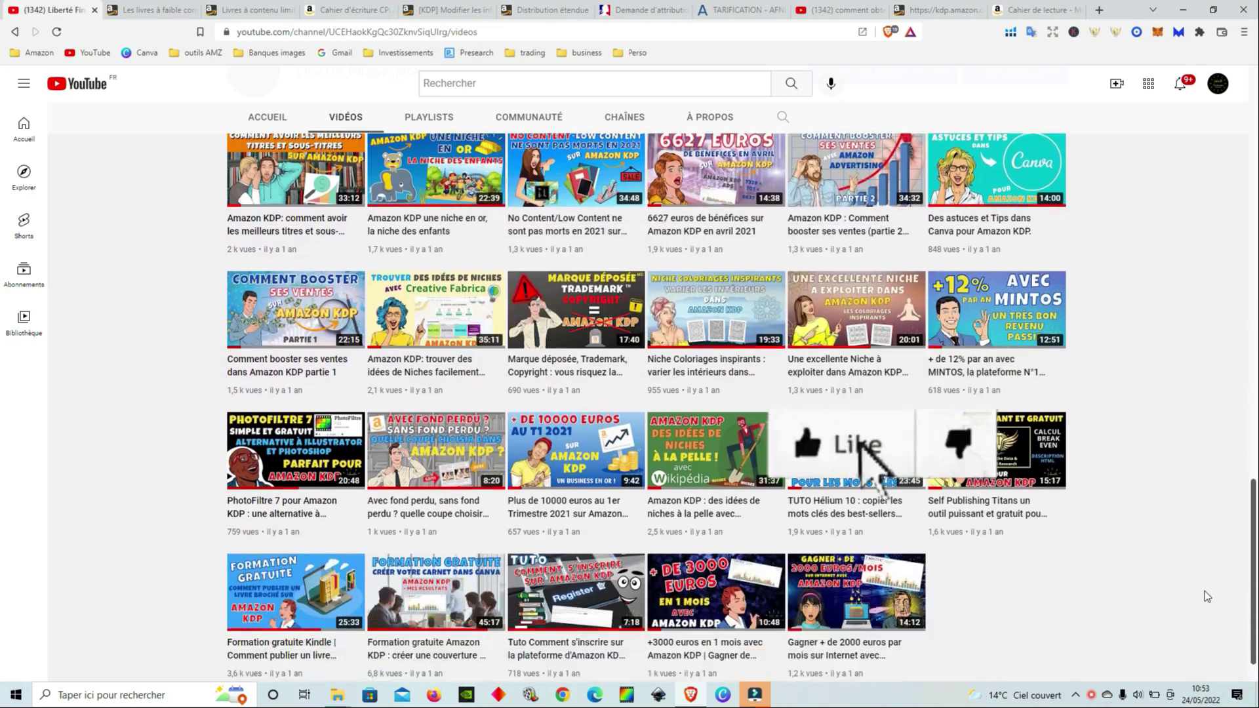
scroll(1205, 591, "up", 15)
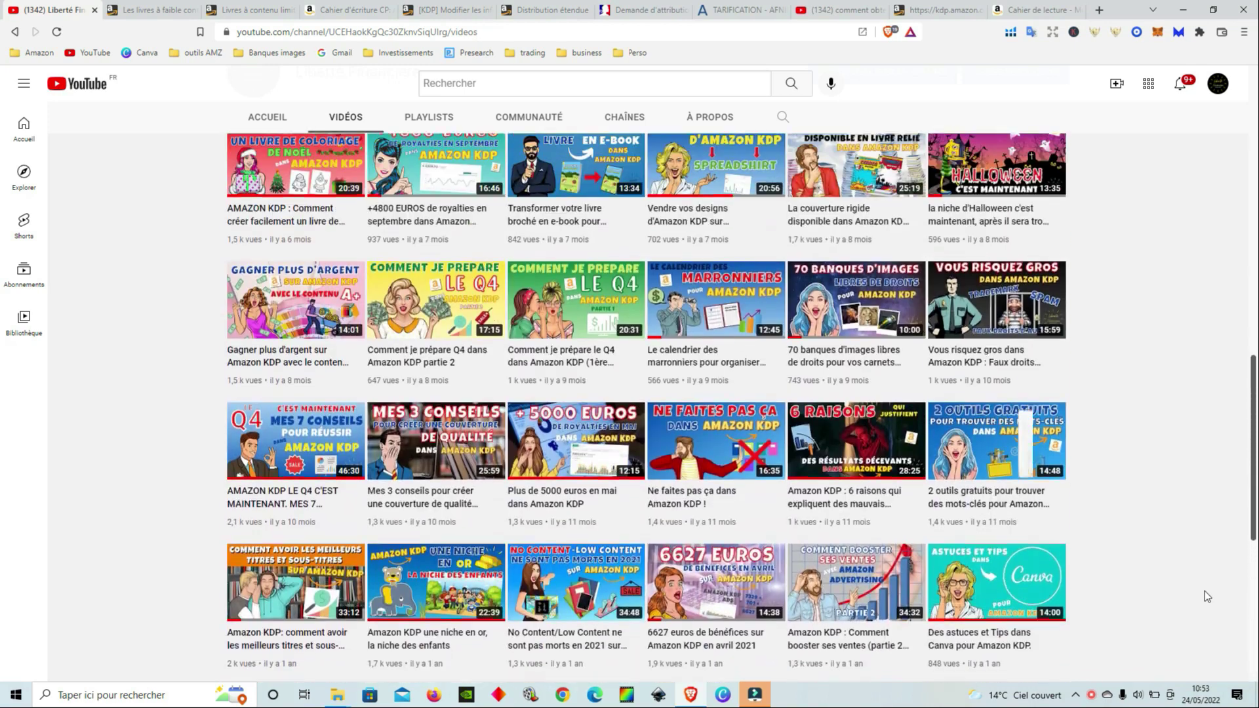
scroll(1205, 592, "up", 10)
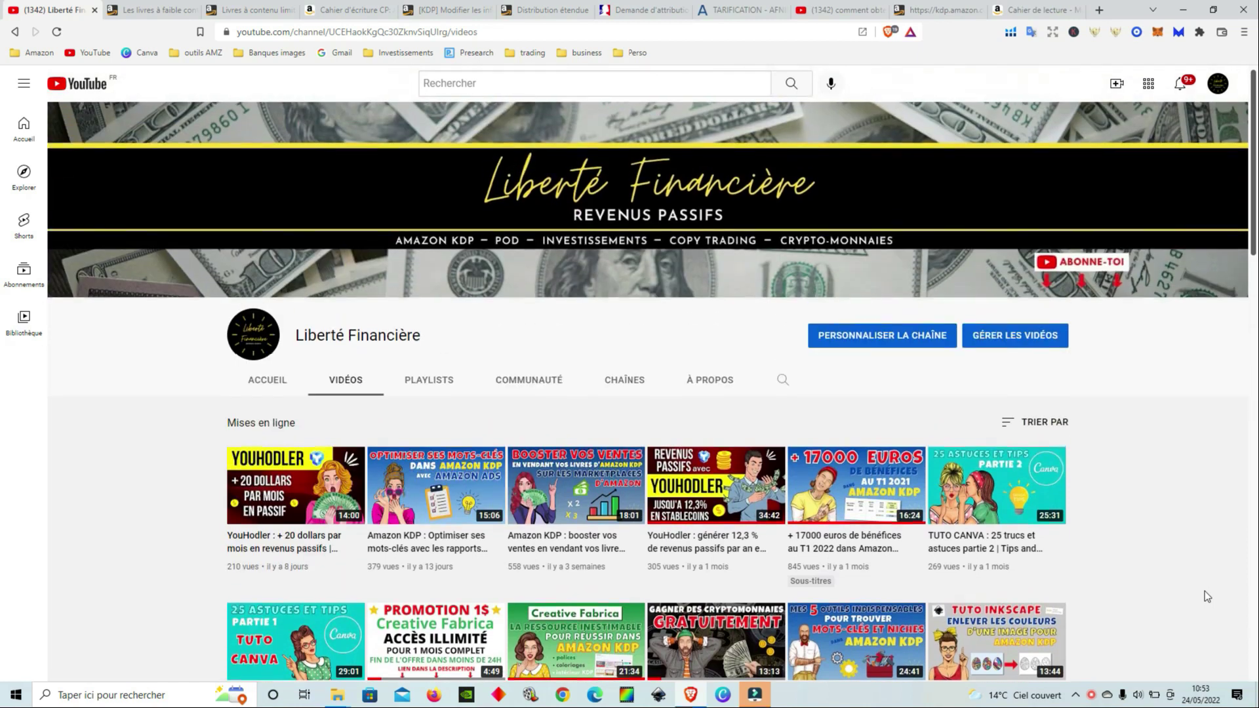
Step: Read the KDP community announcement on publishing low-content books without an ISBN, highlighting the notebooks example ("les cahiers")
key("ctrl+Tab")
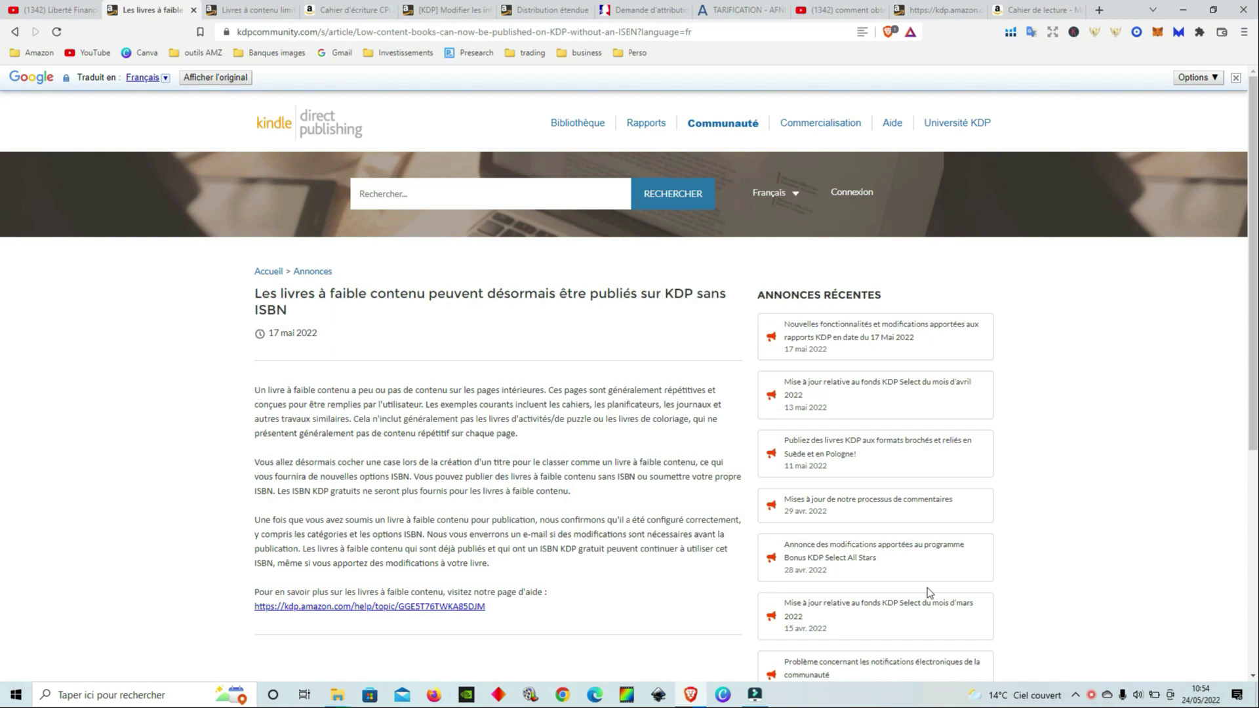
left_click_drag(253, 270, 343, 310)
left_click(435, 337)
left_click(172, 401)
left_click_drag(549, 403, 585, 407)
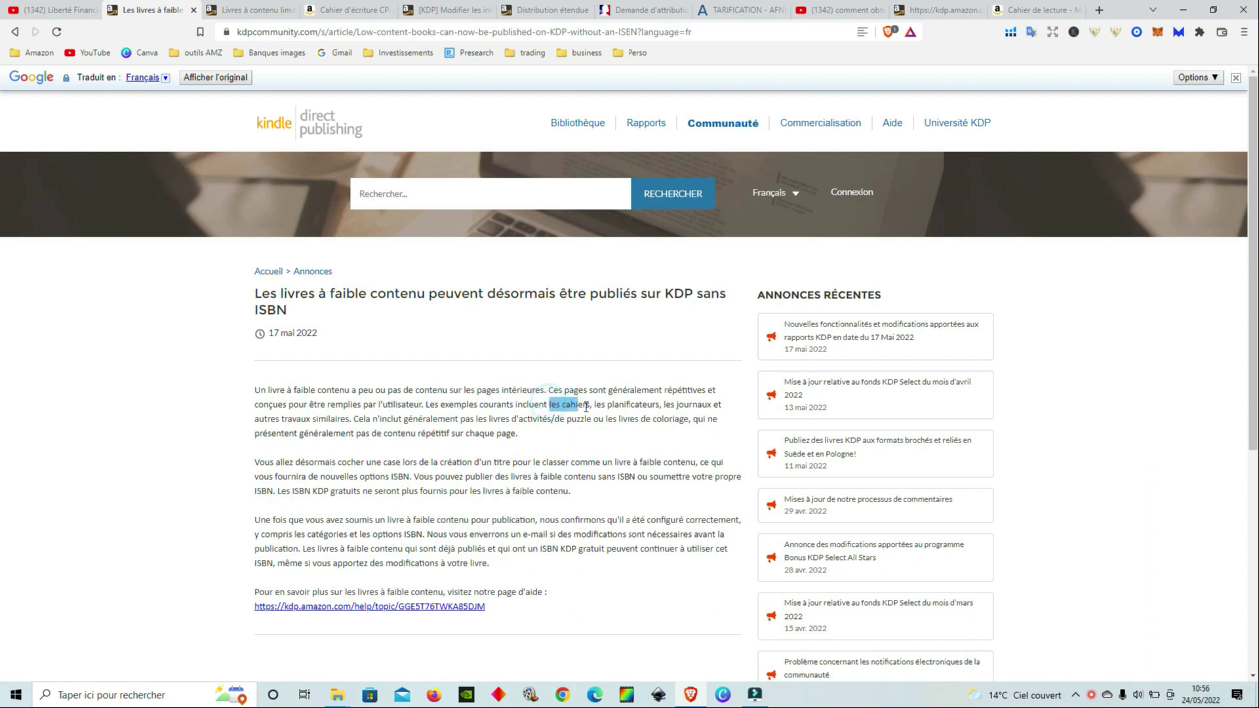
left_click(597, 367)
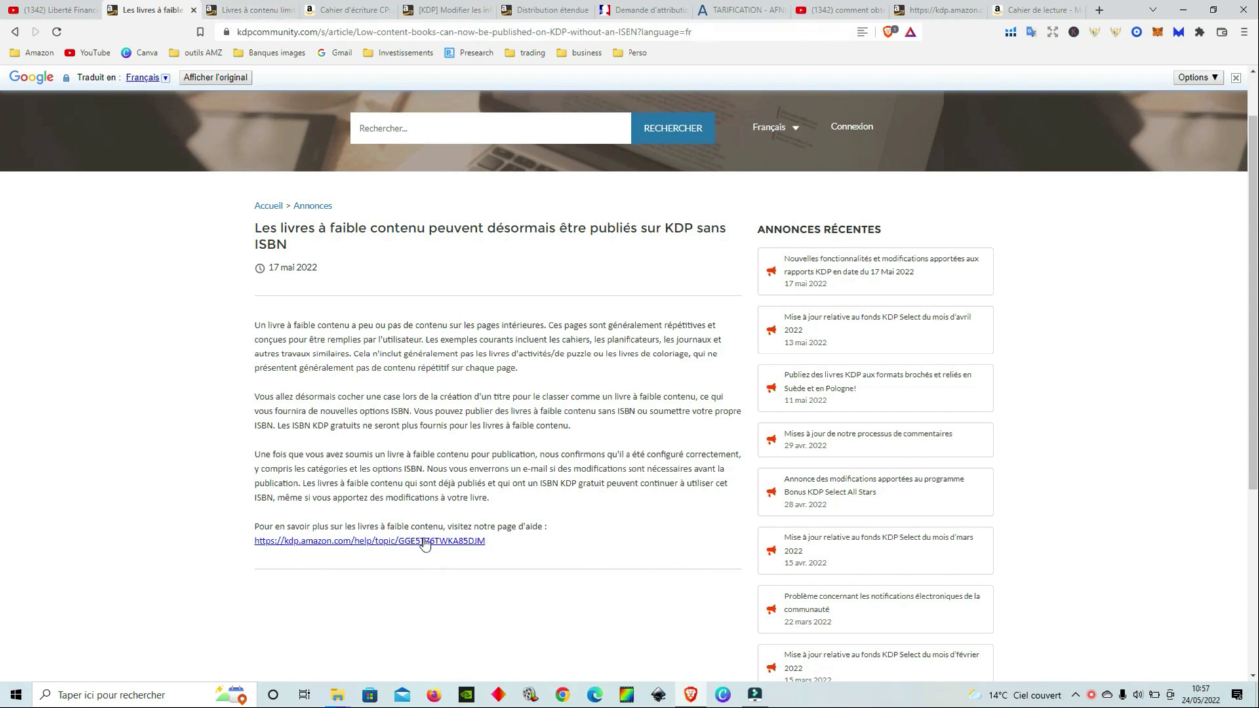
Step: Open the KDP help page linked under the announcement and skim its sections on low-content books
mouse_move(397, 551)
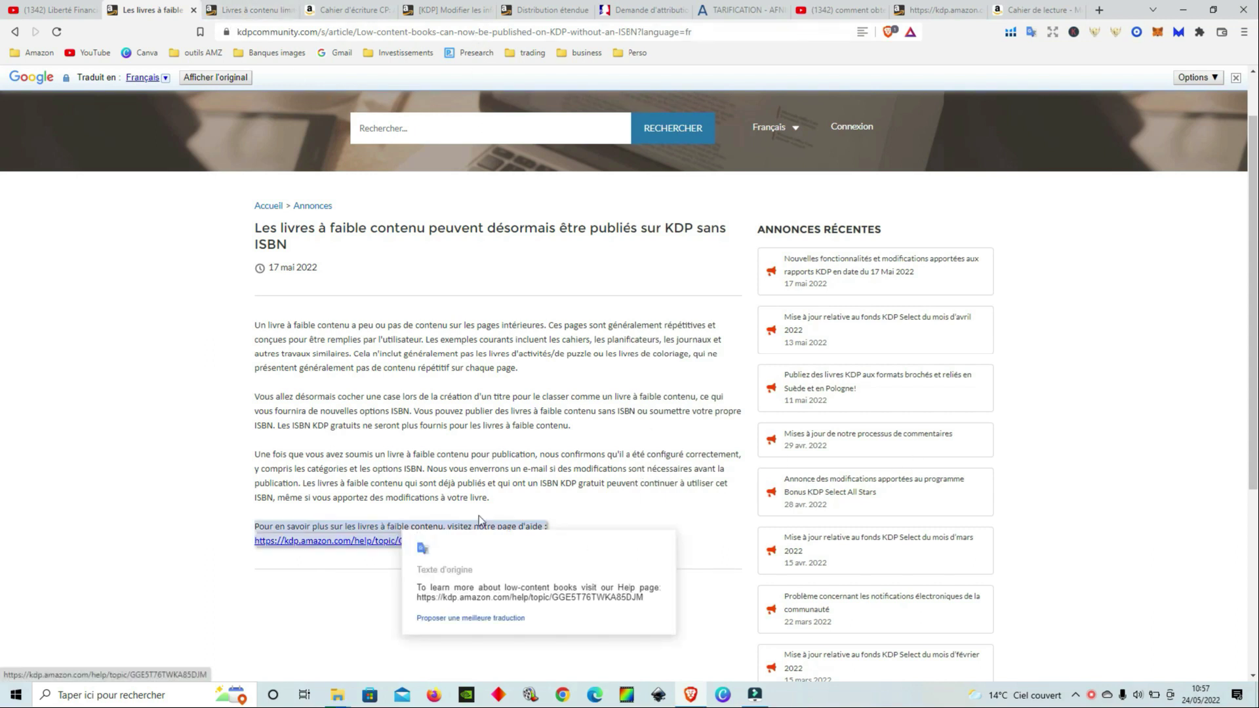
left_click(348, 541)
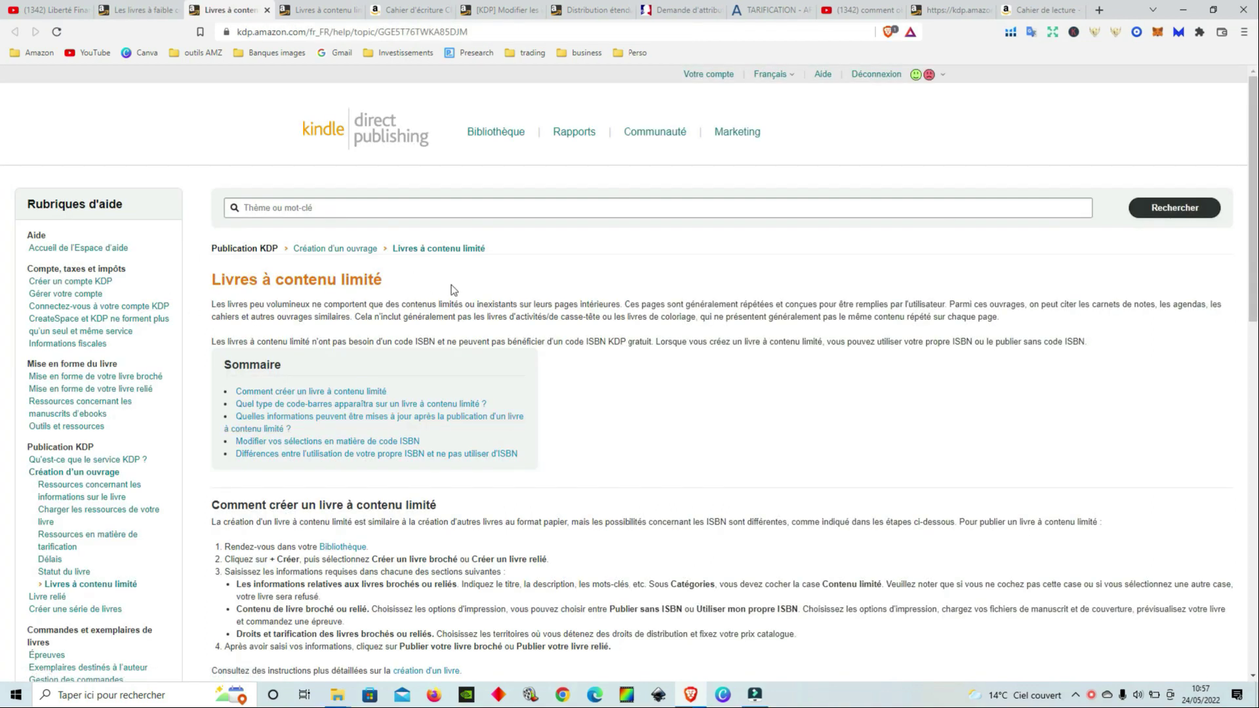
scroll(451, 285, "down", 5)
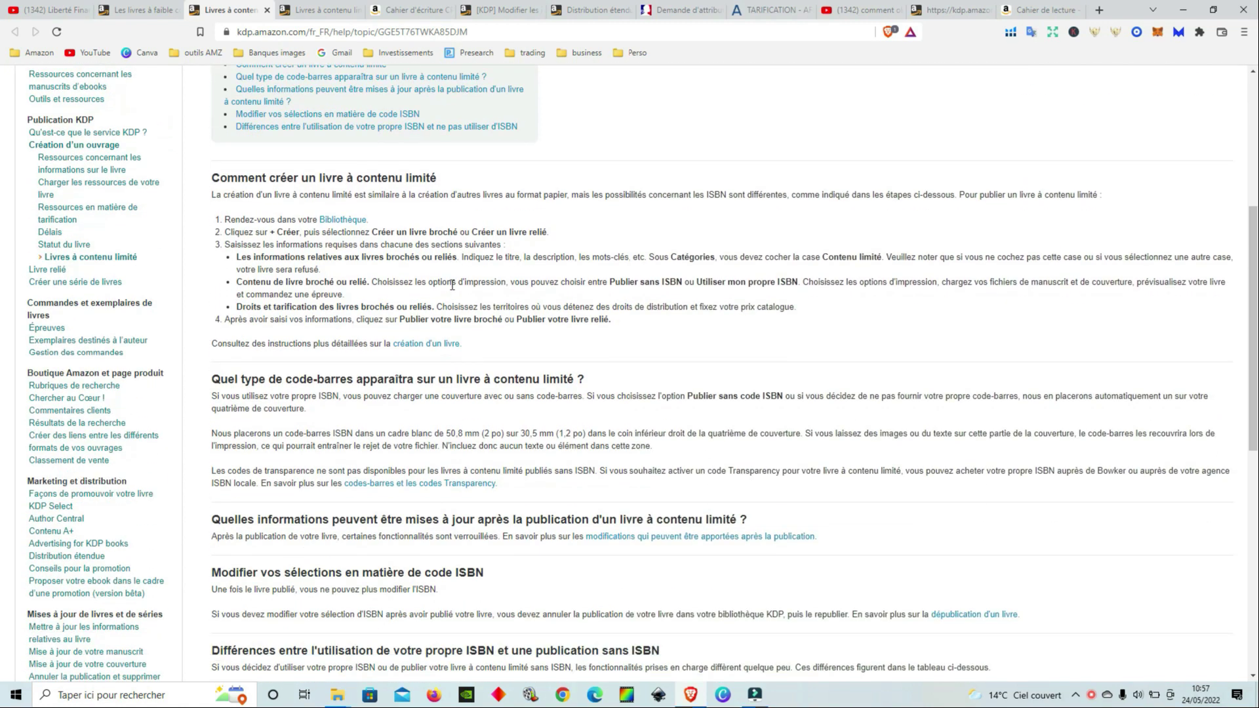
scroll(451, 284, "down", 4)
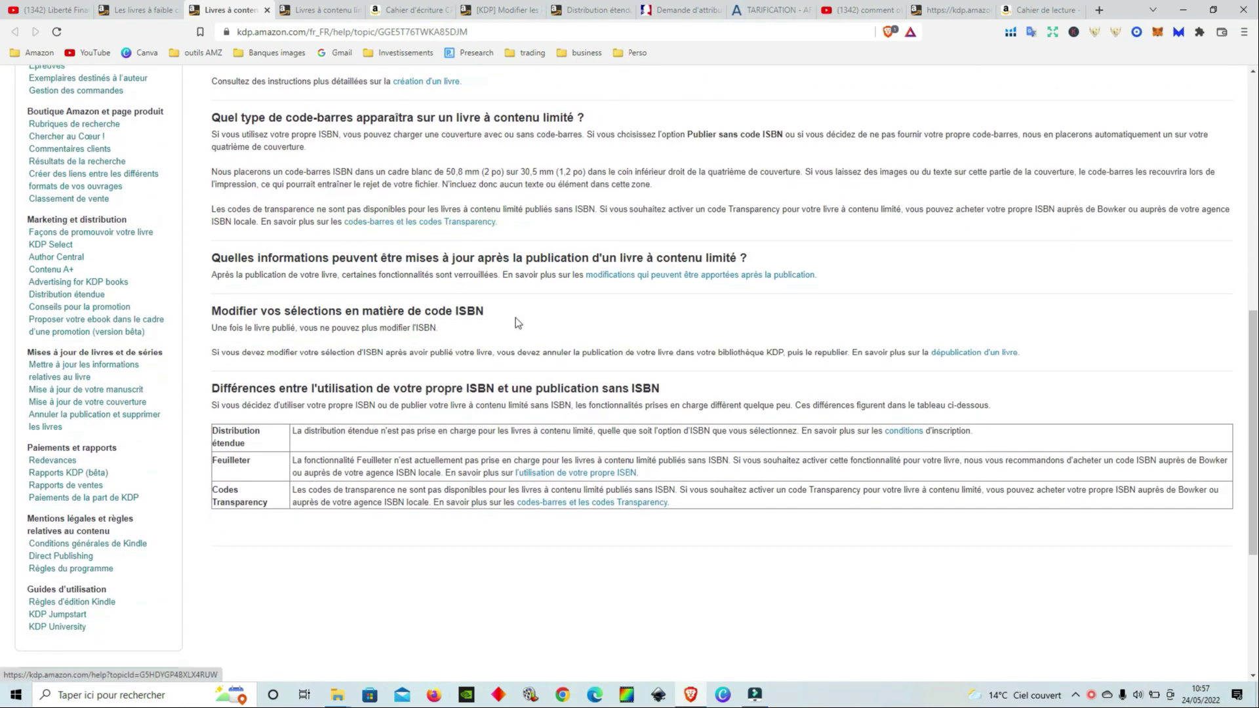
scroll(1016, 436, "up", 9)
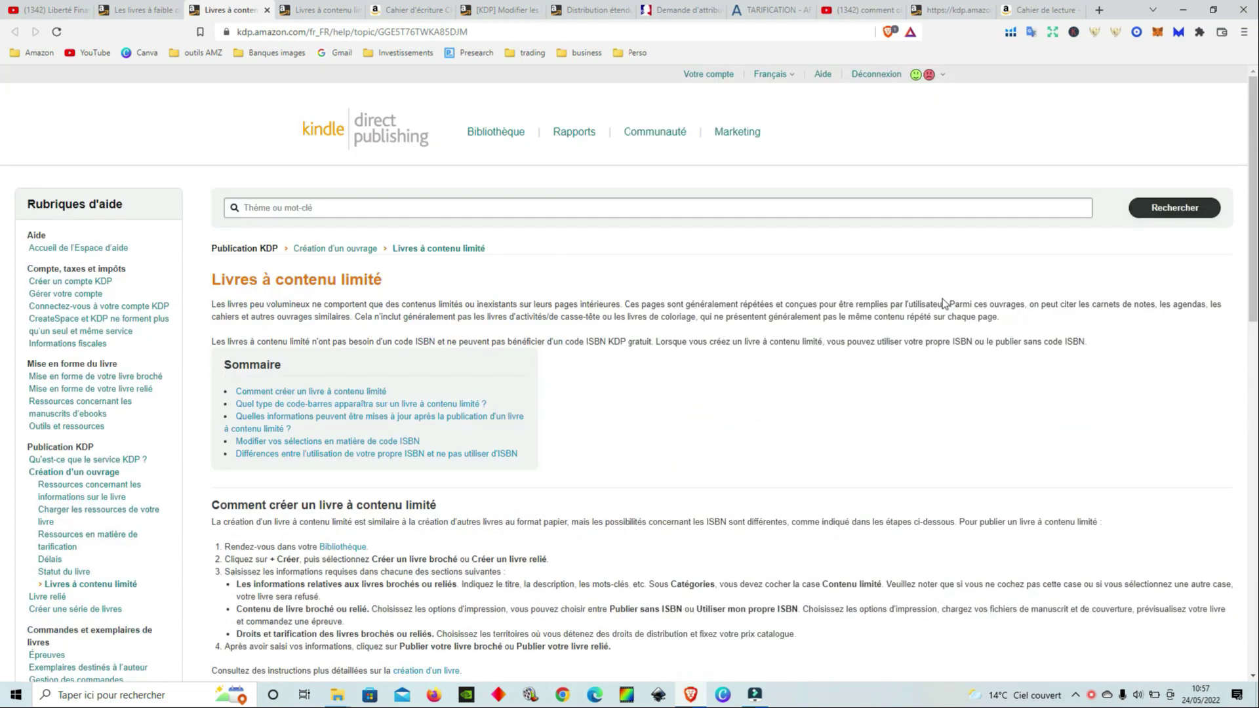
Step: Examine the low-content book definition in the help page's introduction, highlighting the excluded "livres de coloriage"
left_click_drag(949, 303, 1058, 306)
left_click(1066, 320)
left_click_drag(486, 317, 696, 321)
left_click(588, 322)
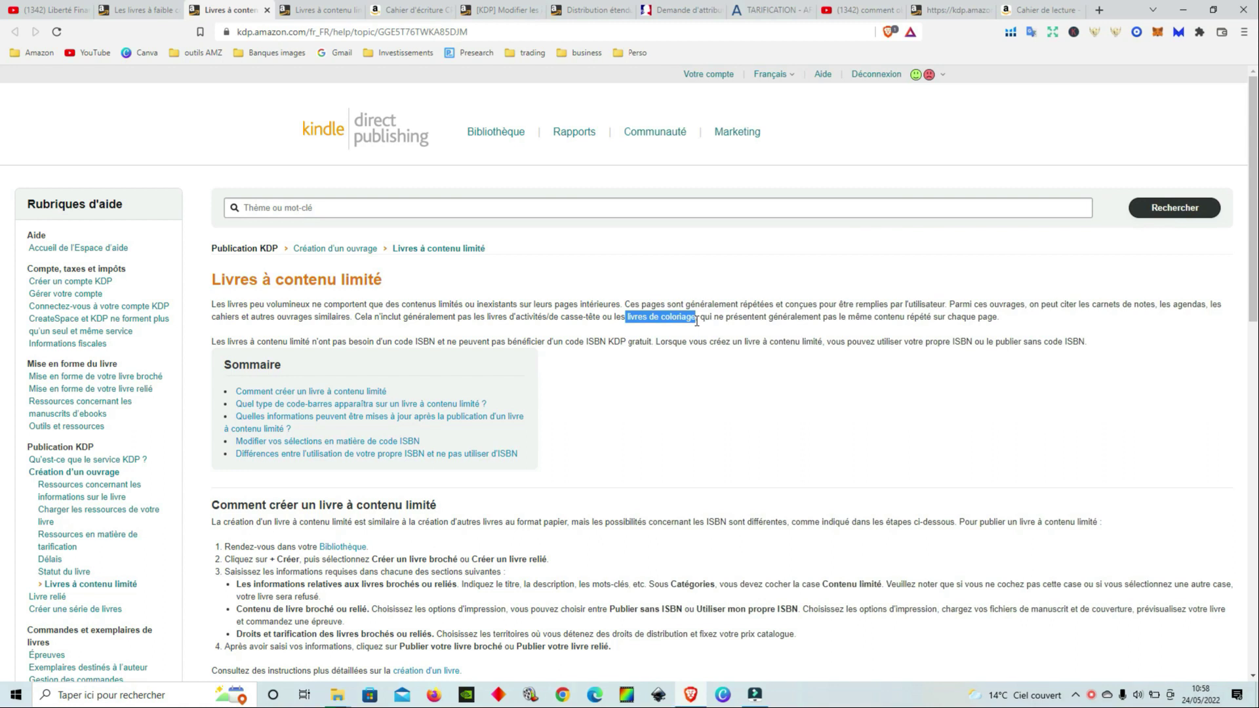
left_click(1098, 288)
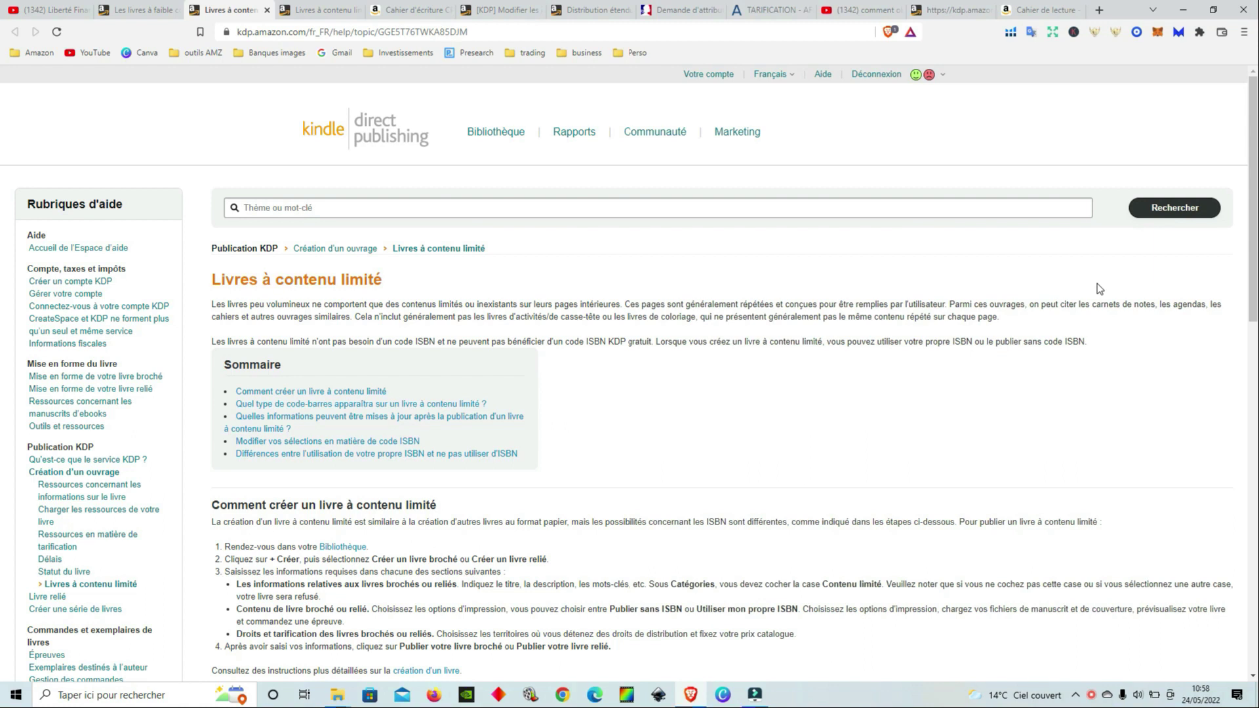
Step: Examine the "Distribution étendue" row in the help page's table comparing own-ISBN and no-ISBN publishing, highlighting its text
scroll(939, 379, "down", 2)
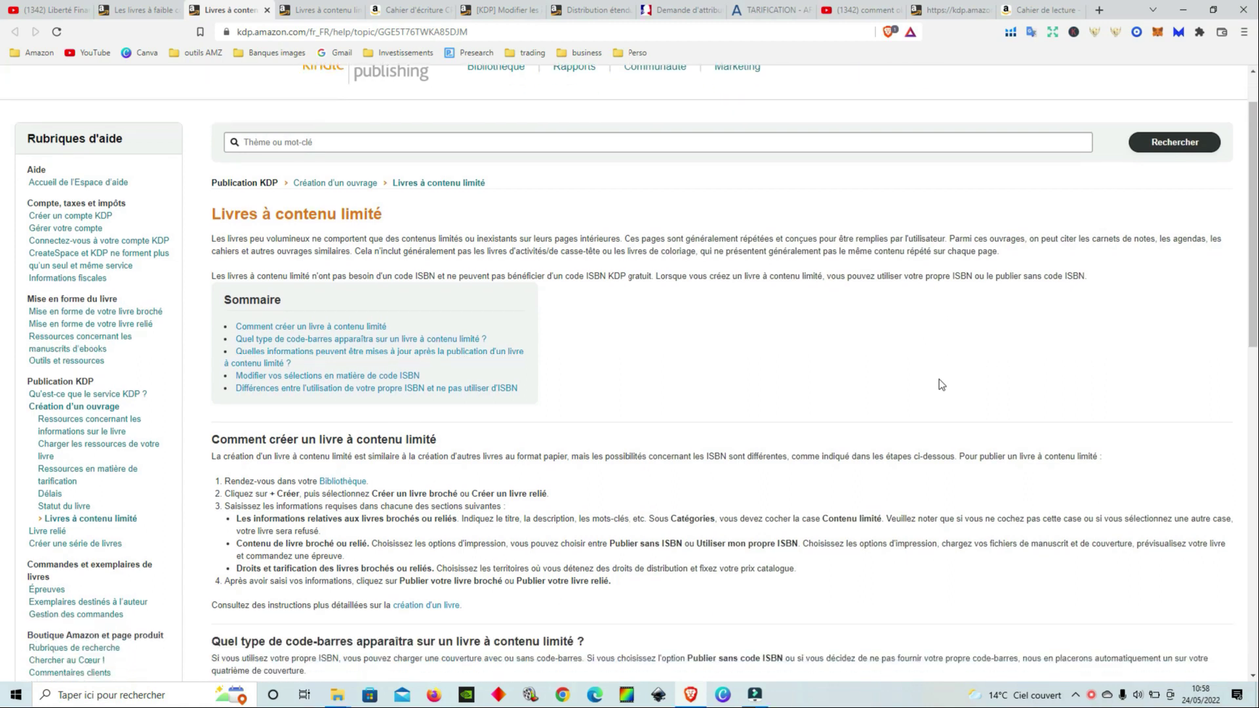
scroll(946, 377, "down", 3)
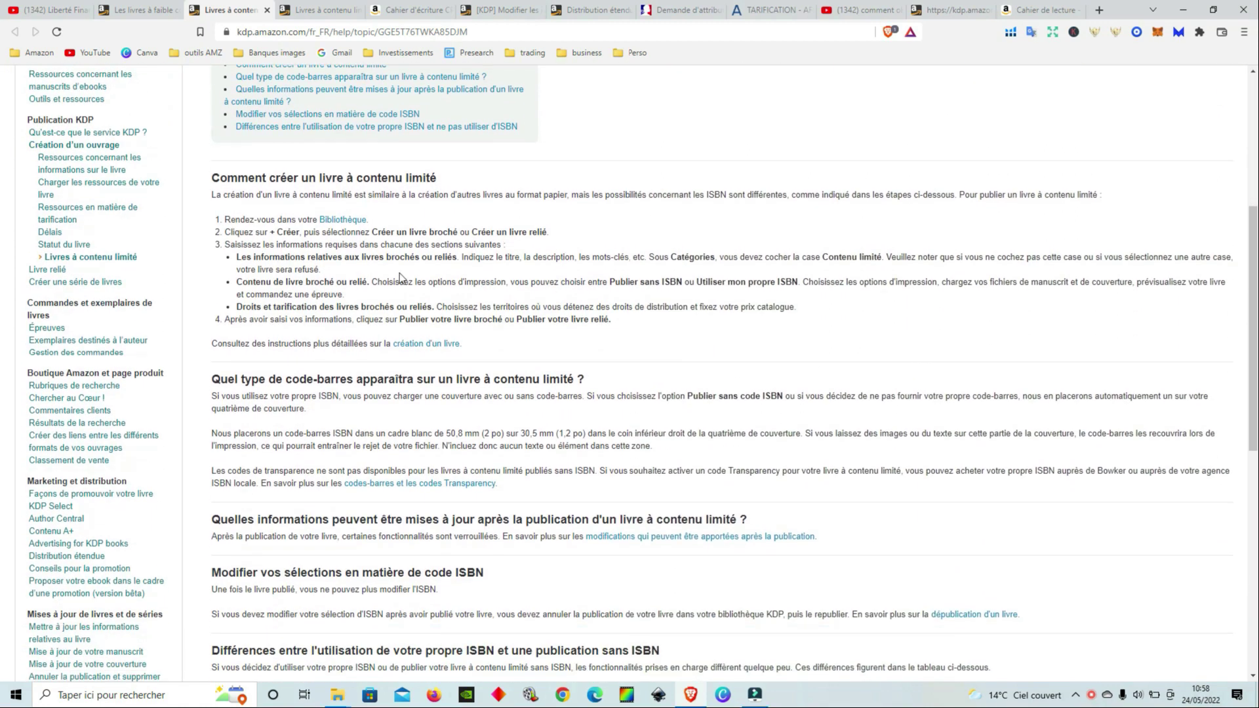
scroll(481, 317, "down", 3)
scroll(481, 317, "down", 2)
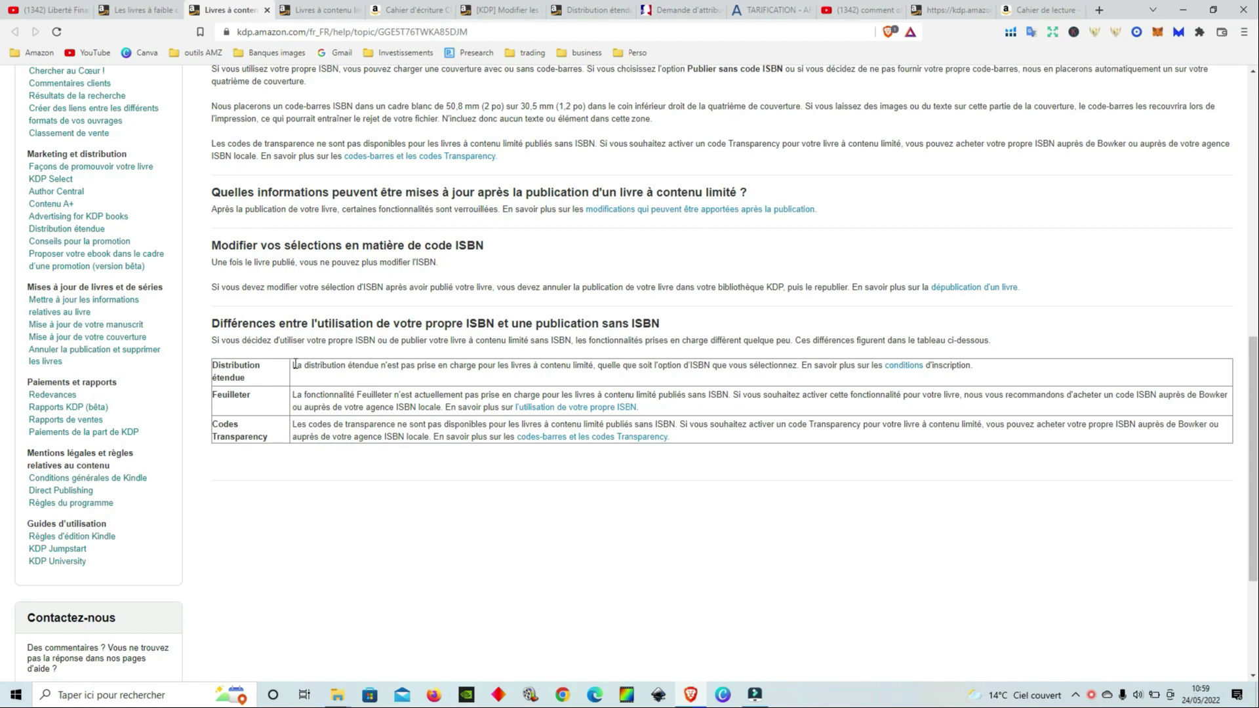
left_click_drag(293, 365, 886, 381)
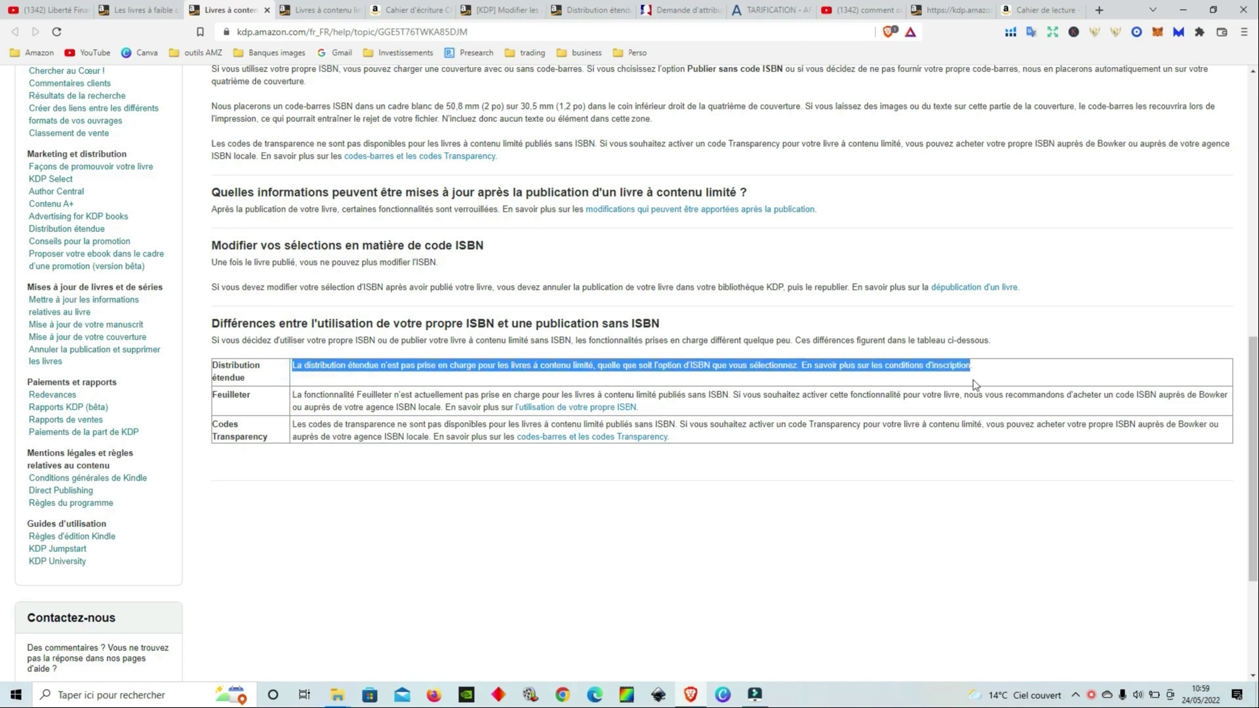
left_click(996, 372)
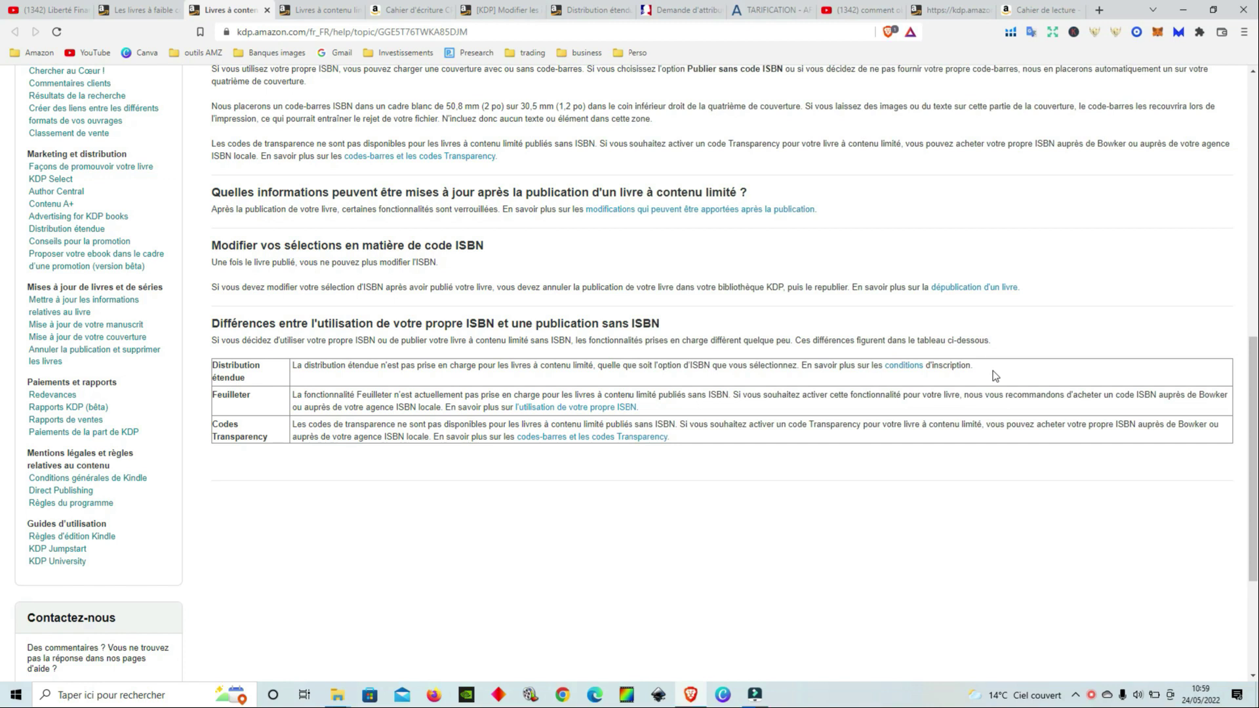
triple_click(211, 368)
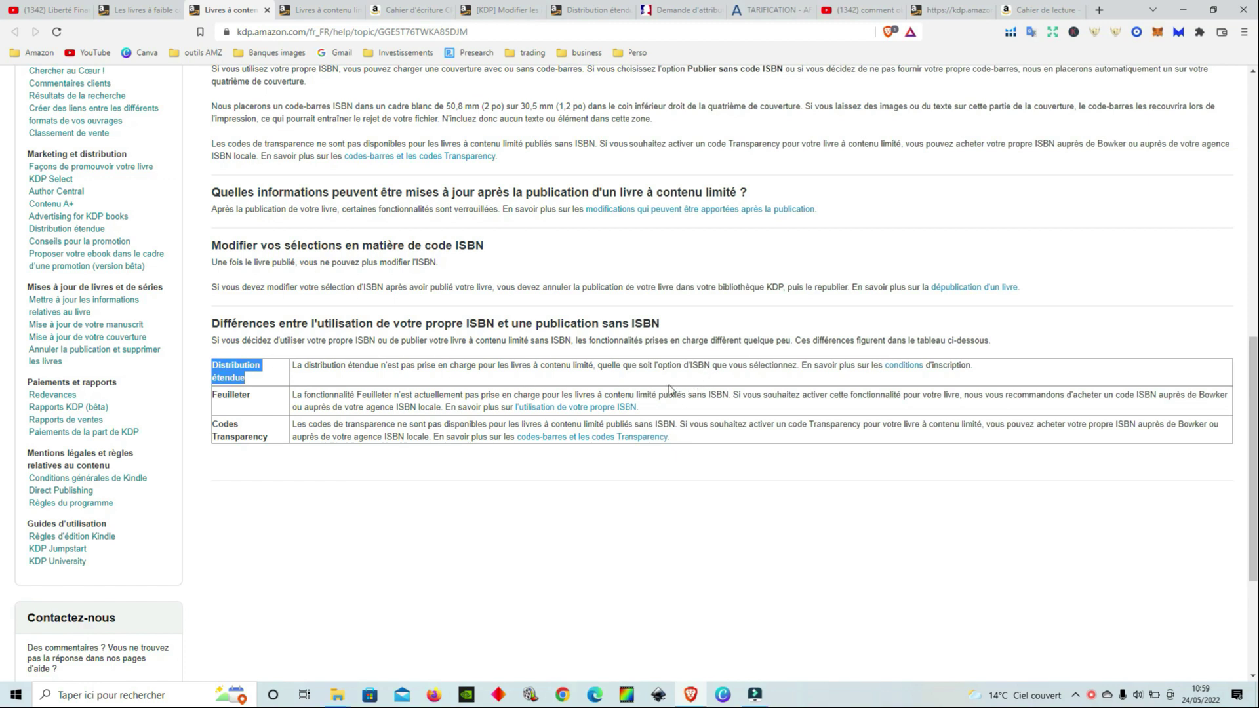
left_click(427, 504)
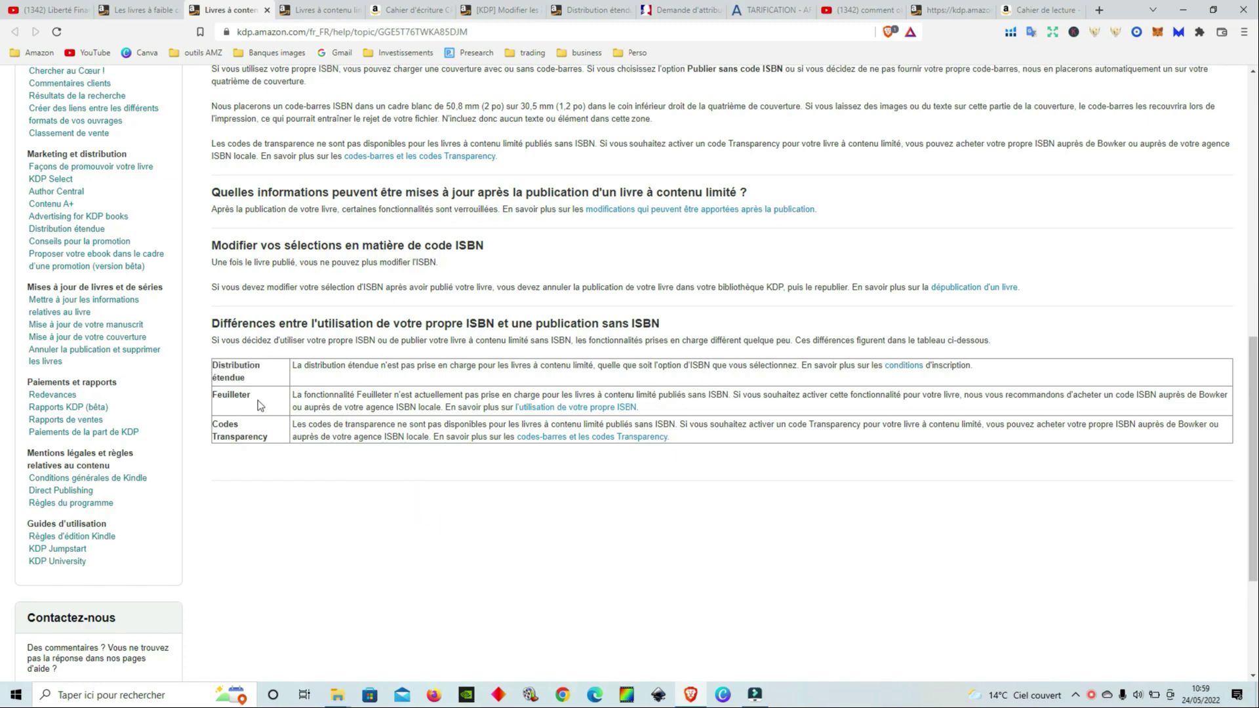
Step: Examine the "Feuilleter" row of the ISBN comparison table, highlighting the sentence about books published without an ISBN
left_click_drag(265, 395, 213, 396)
left_click_drag(324, 396, 733, 395)
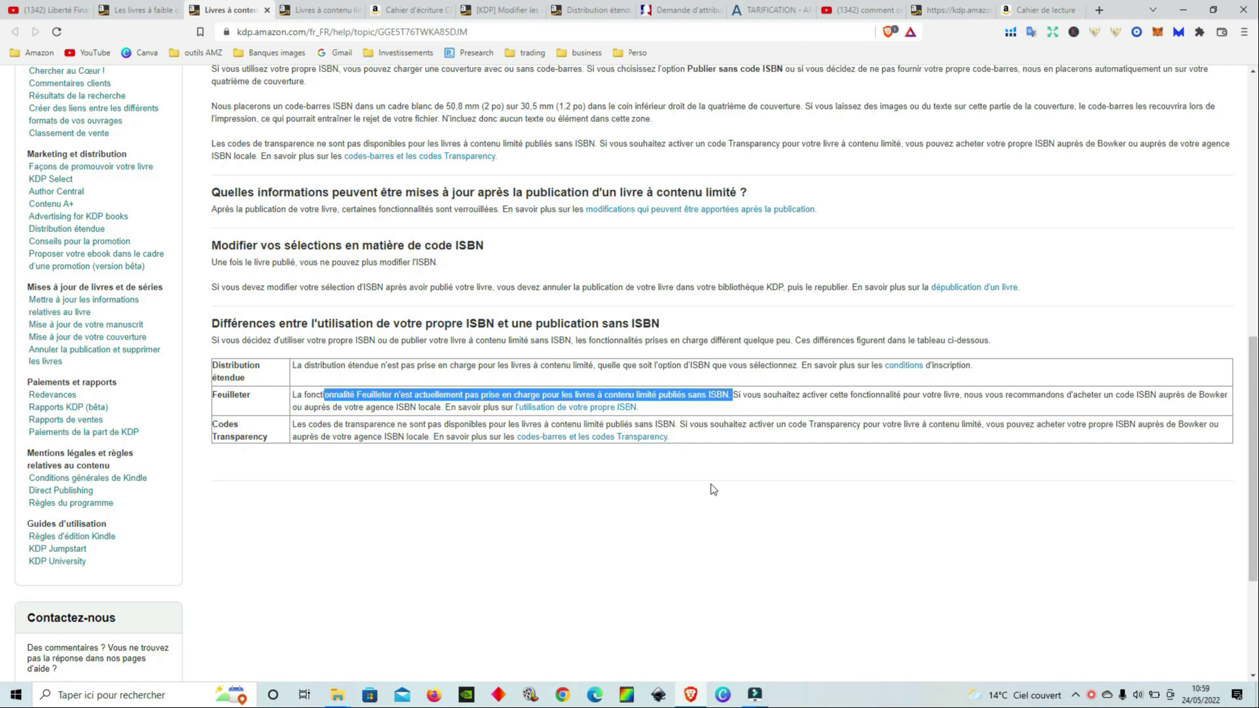
left_click(701, 497)
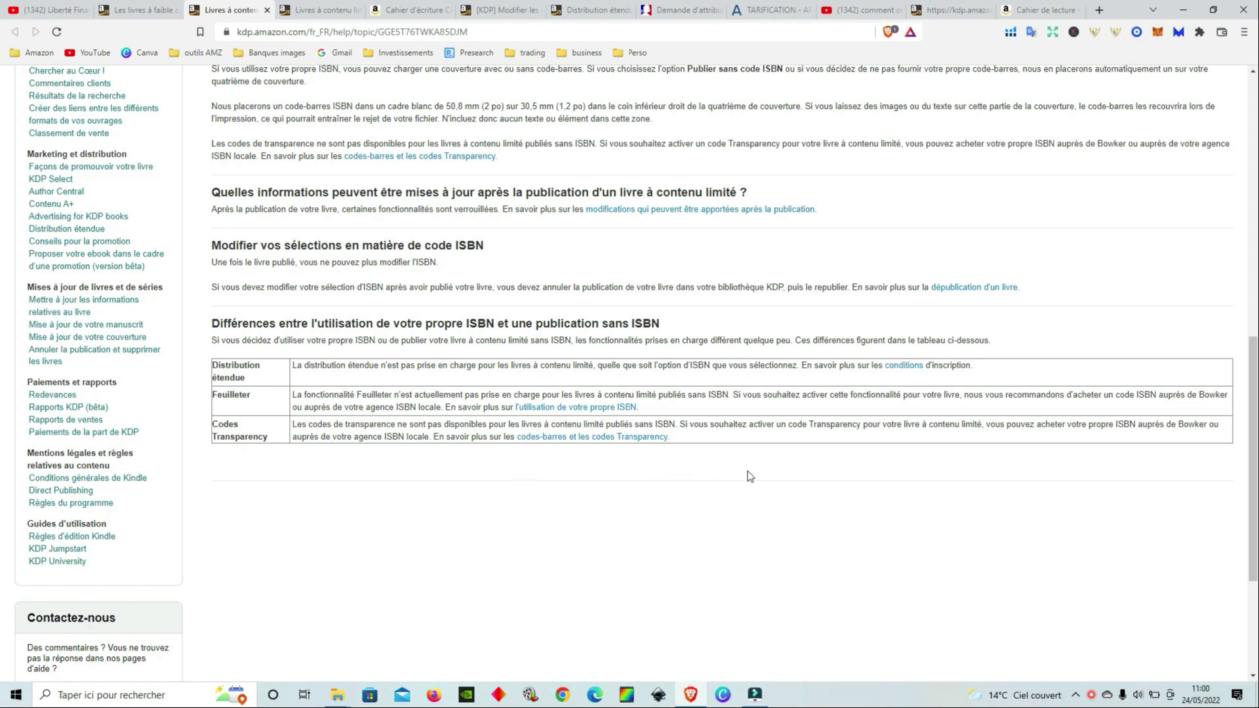
left_click(337, 9)
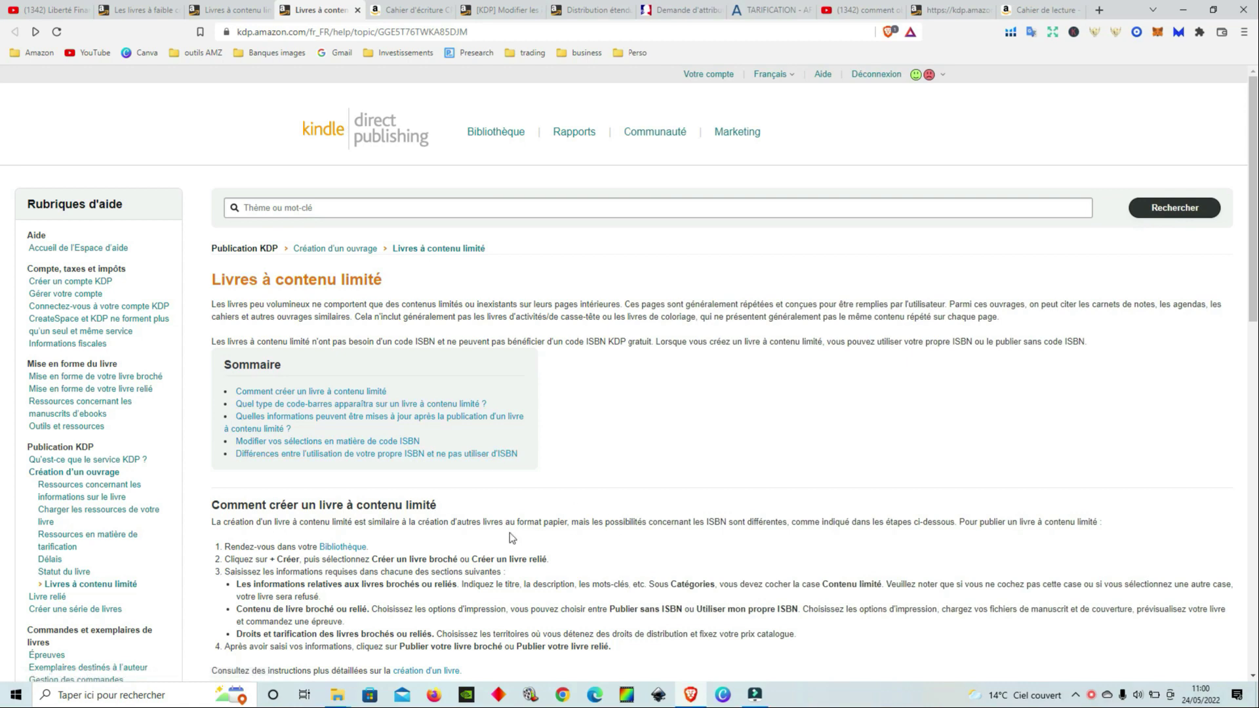
scroll(701, 450, "down", 6)
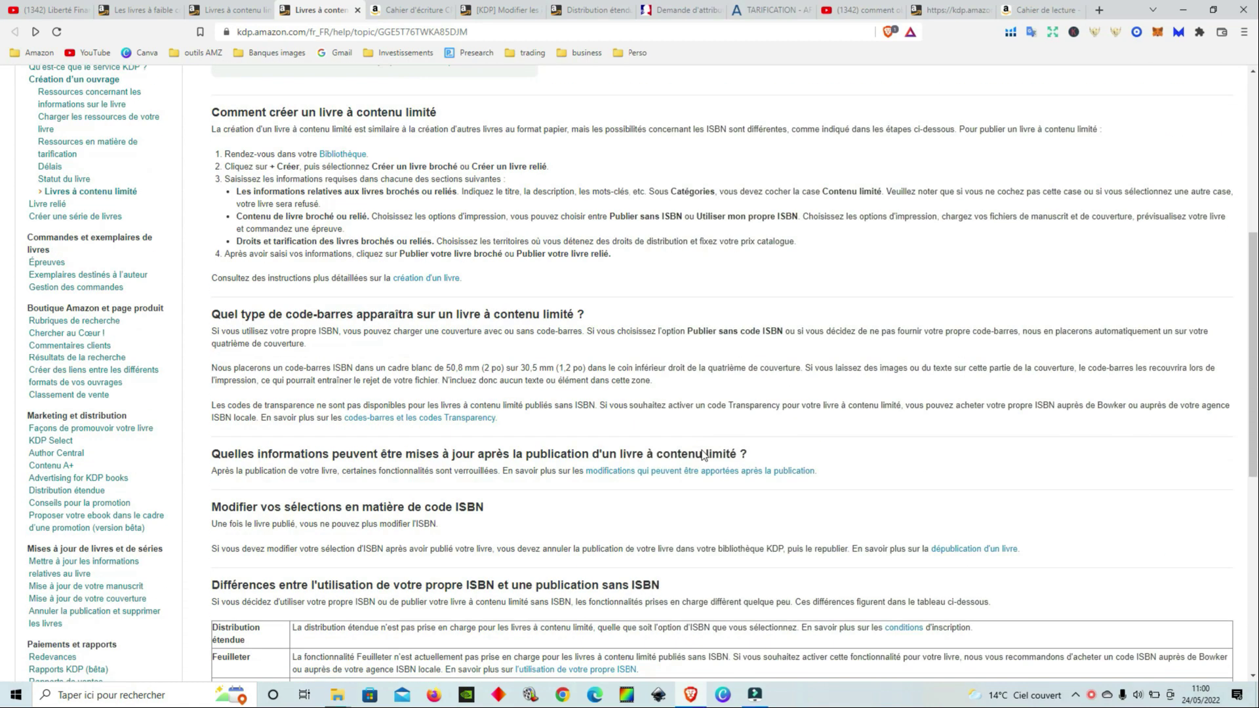
scroll(701, 450, "up", 7)
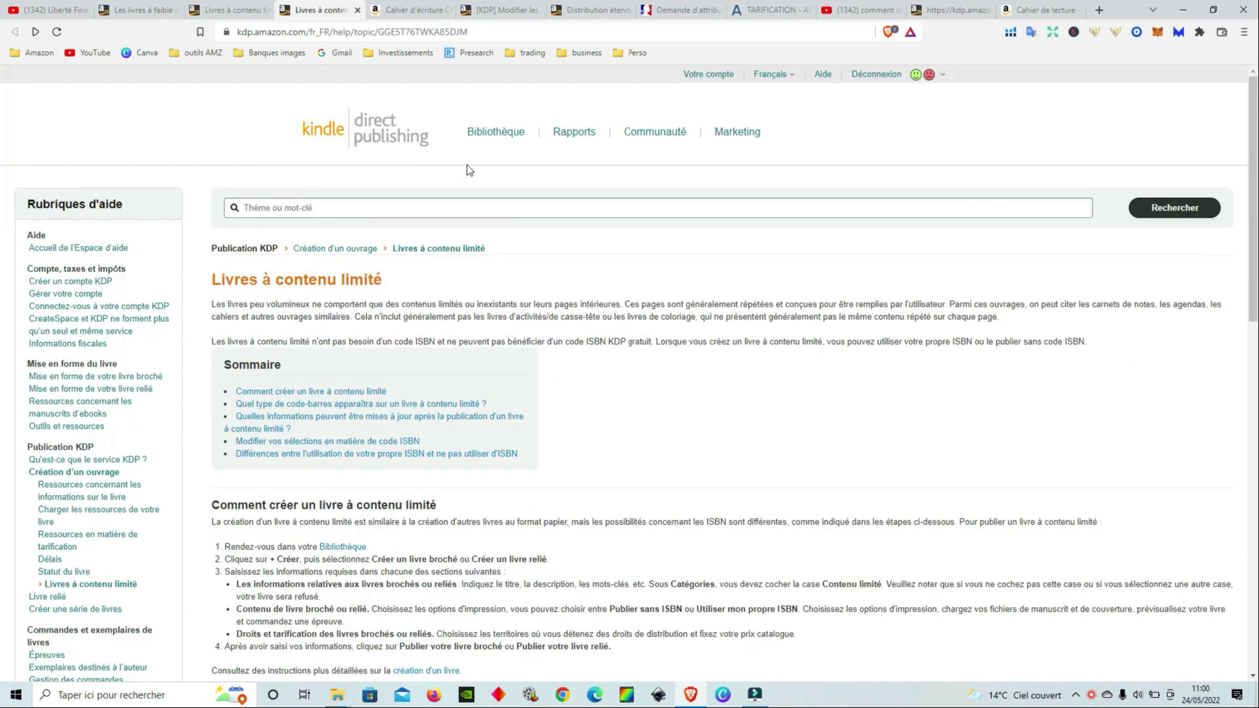
Step: Examine the interior sample pages of the "Cahier d'écriture CP" paperback on Amazon, including the letter A and B exercises
left_click(416, 11)
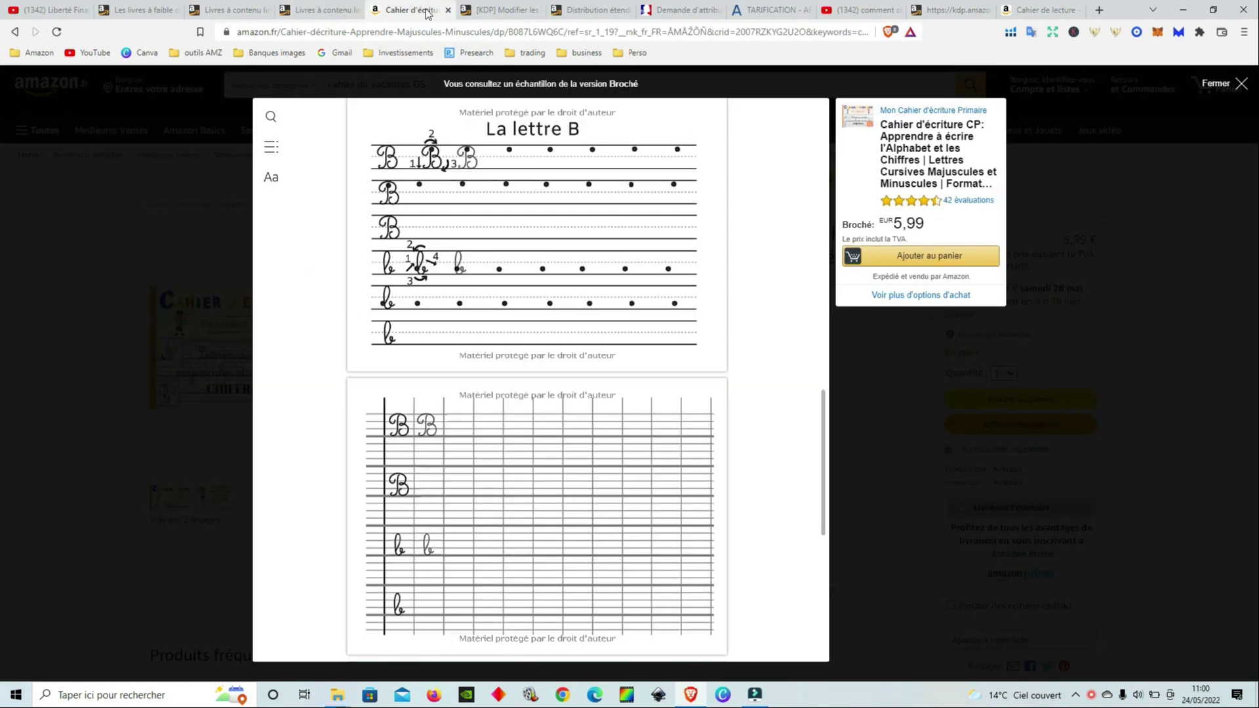
scroll(739, 245, "up", 5)
scroll(744, 246, "up", 8)
scroll(784, 282, "down", 4)
scroll(787, 262, "down", 3)
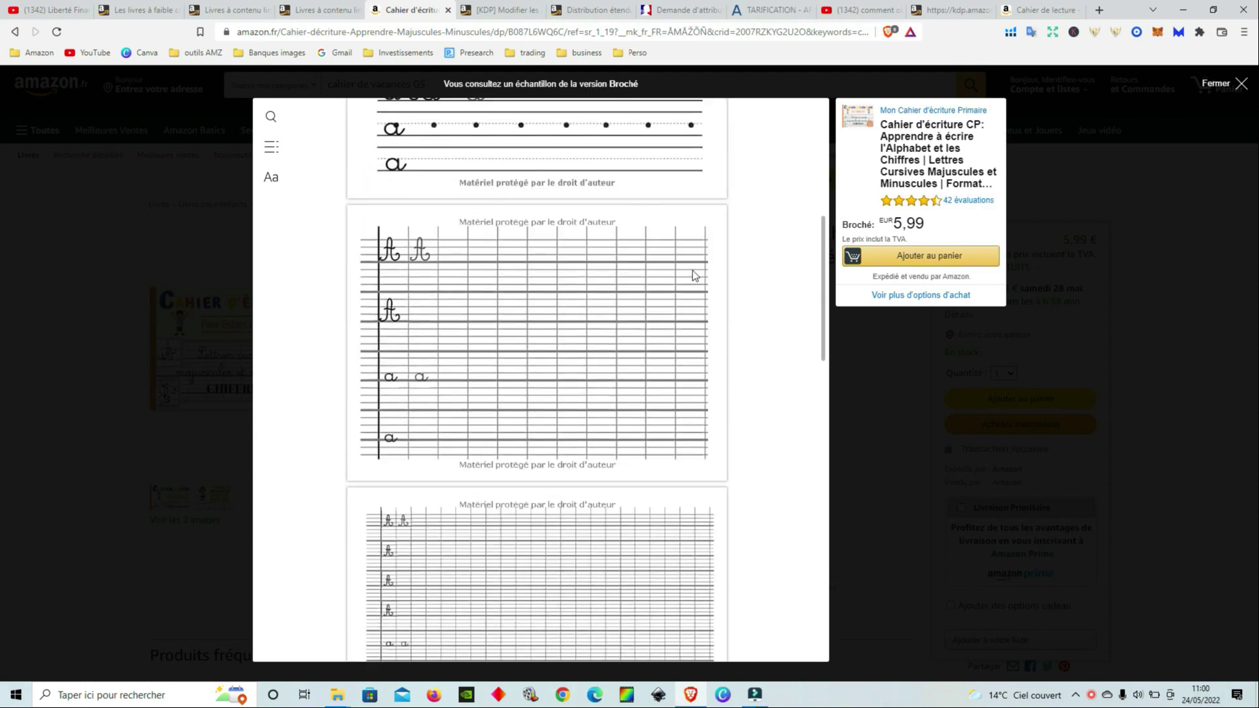
scroll(740, 262, "down", 4)
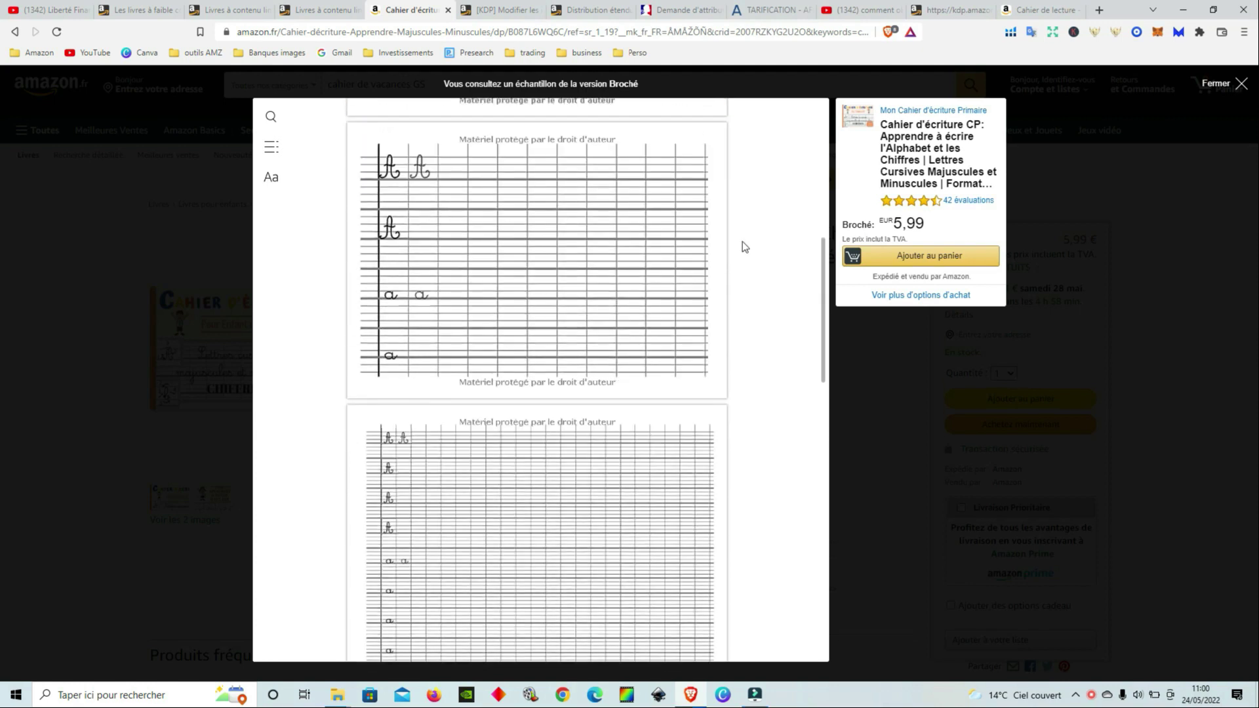
scroll(572, 240, "down", 9)
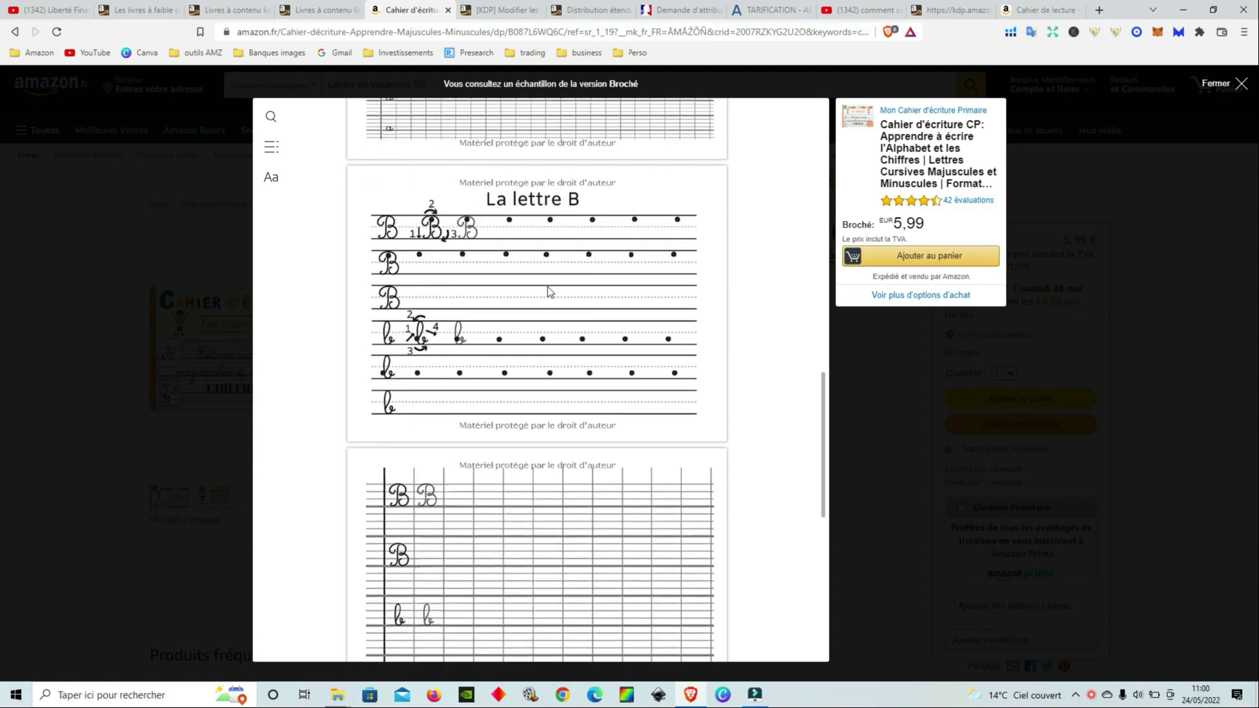
scroll(546, 293, "down", 3)
scroll(545, 293, "up", 7)
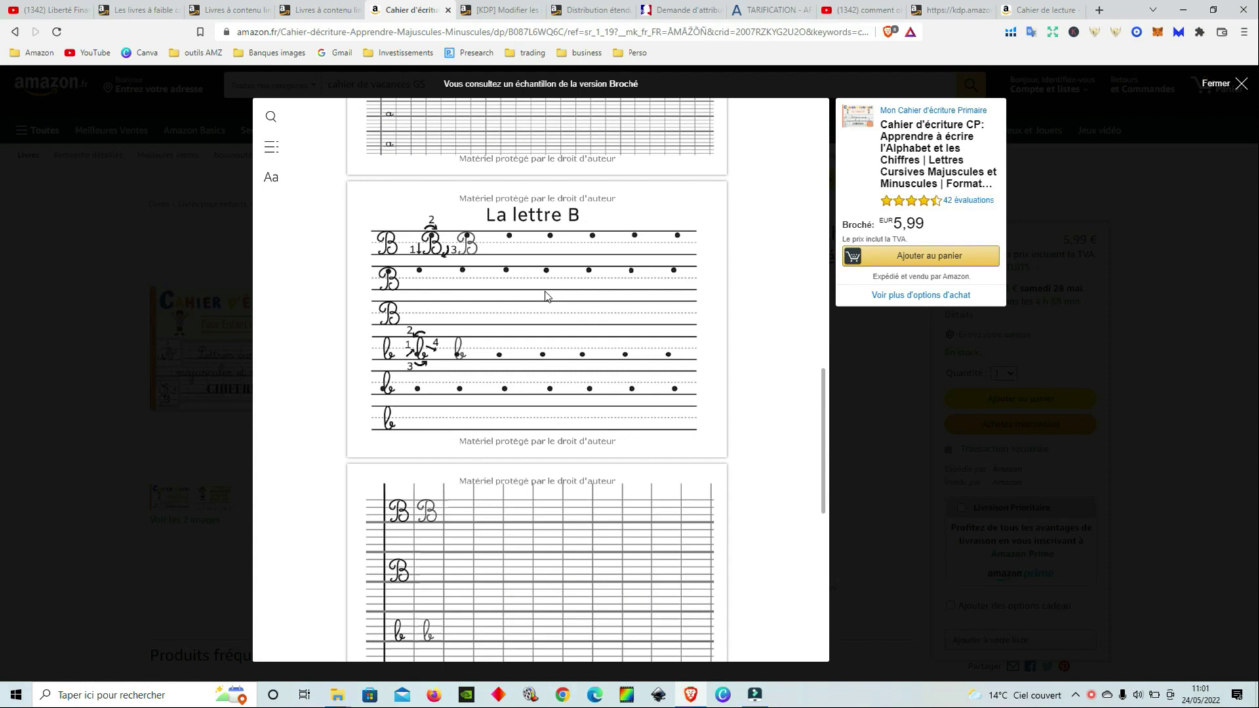
Step: Examine the title, series and author sections of the paperback's KDP details form, highlighting the "Titre du livre" and "Auteur" headings
left_click(522, 11)
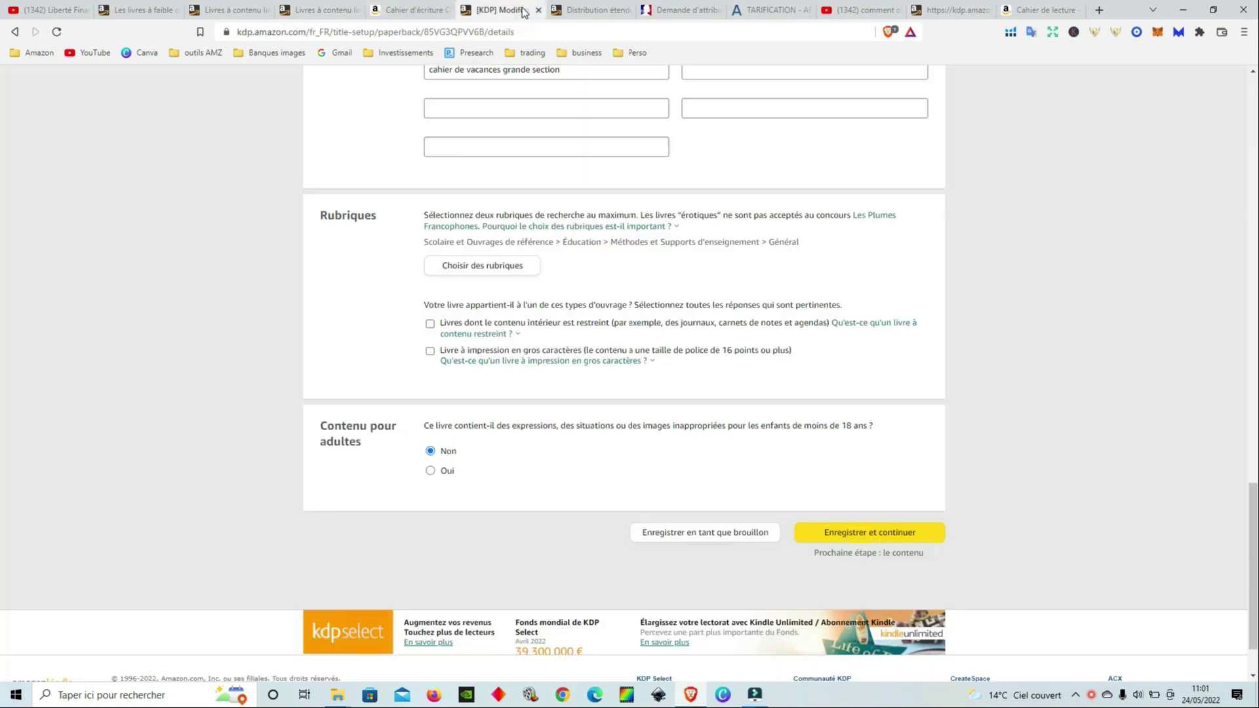
scroll(752, 230, "up", 7)
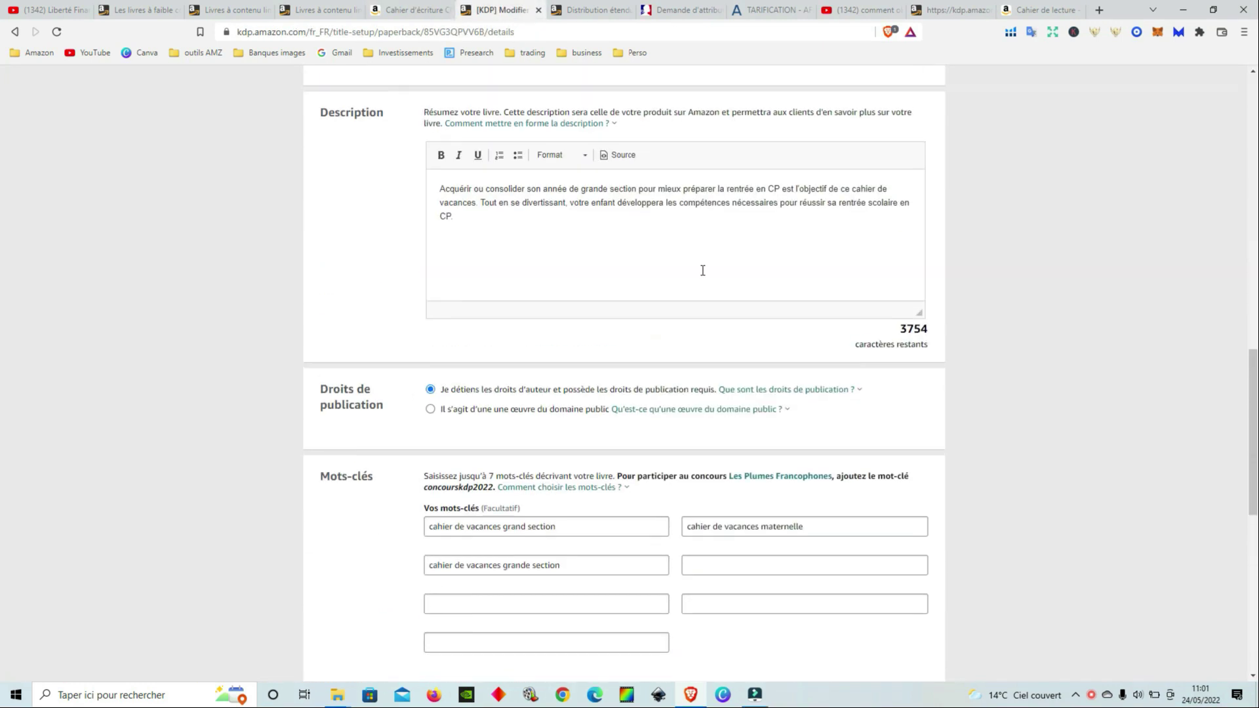
scroll(627, 291, "up", 18)
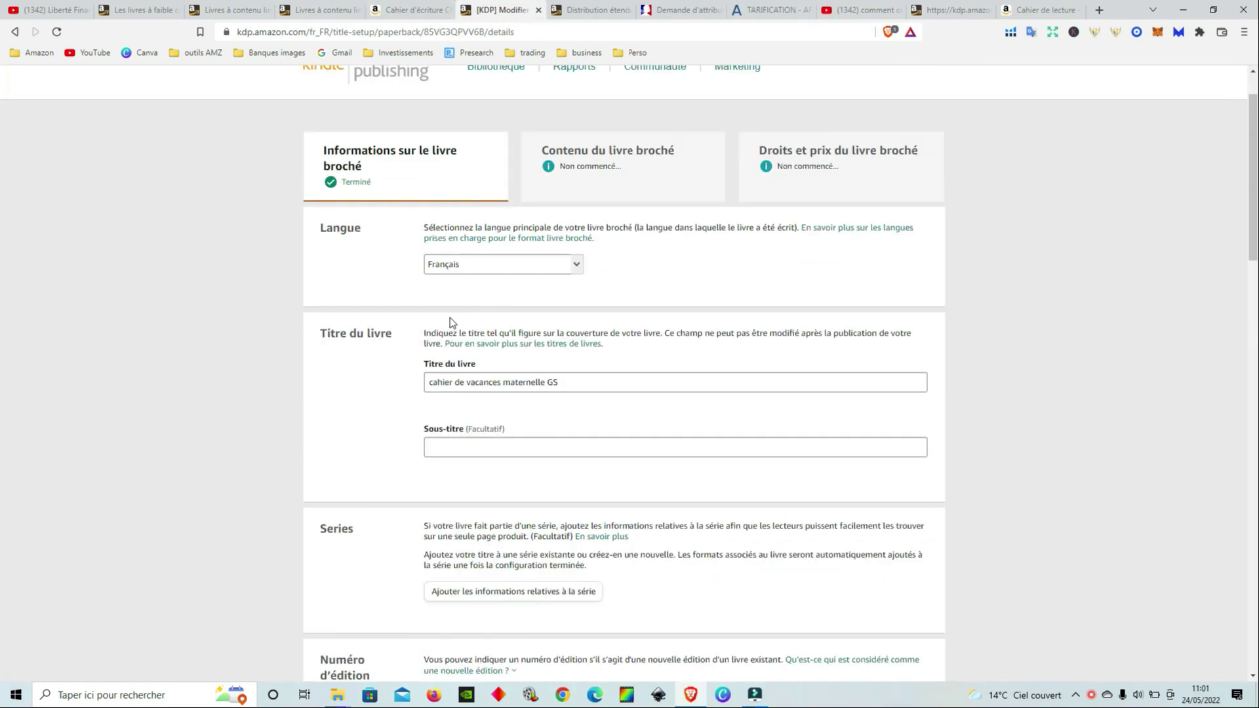
scroll(554, 318, "down", 4)
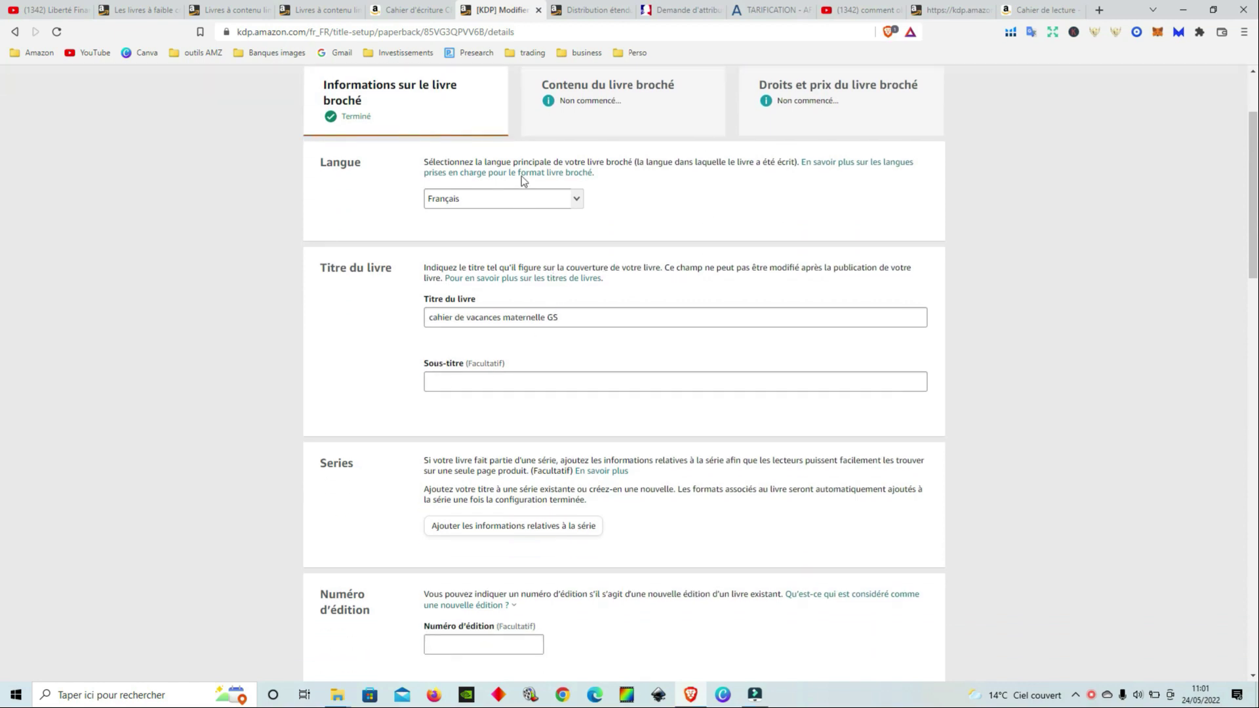
scroll(574, 268, "down", 1)
scroll(420, 259, "up", 4)
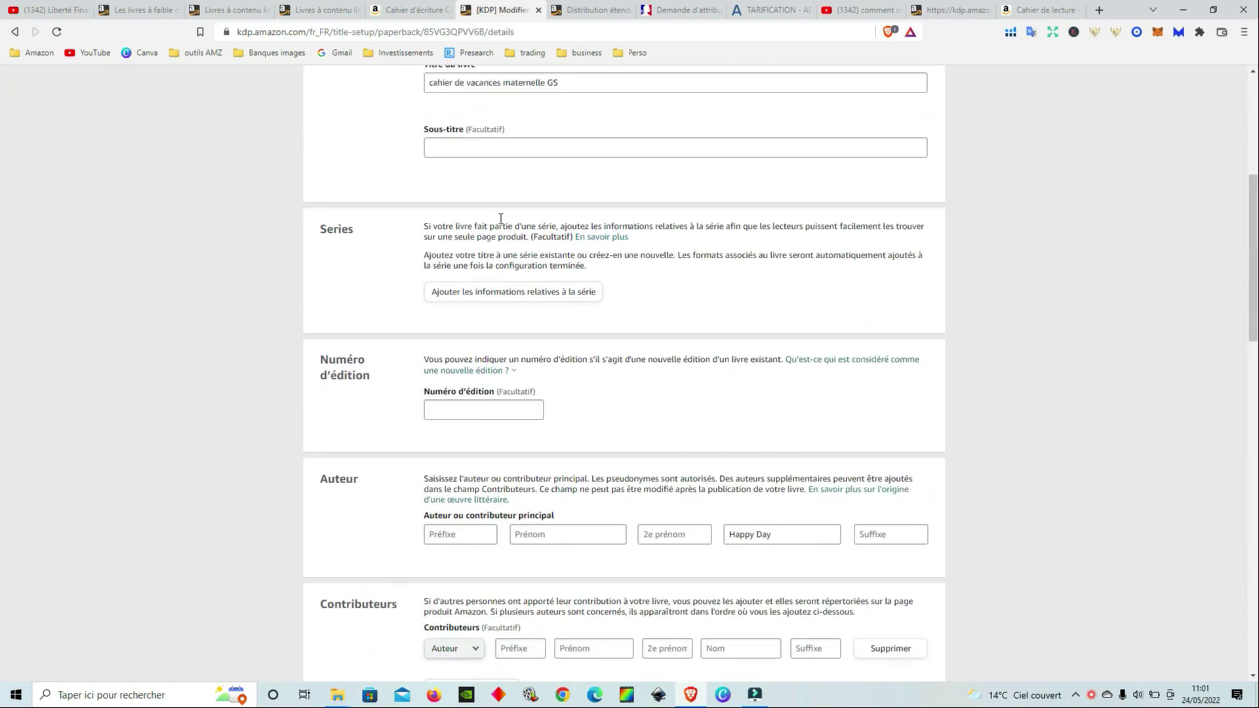
left_click_drag(317, 269, 403, 275)
scroll(765, 338, "down", 1)
scroll(655, 314, "down", 3)
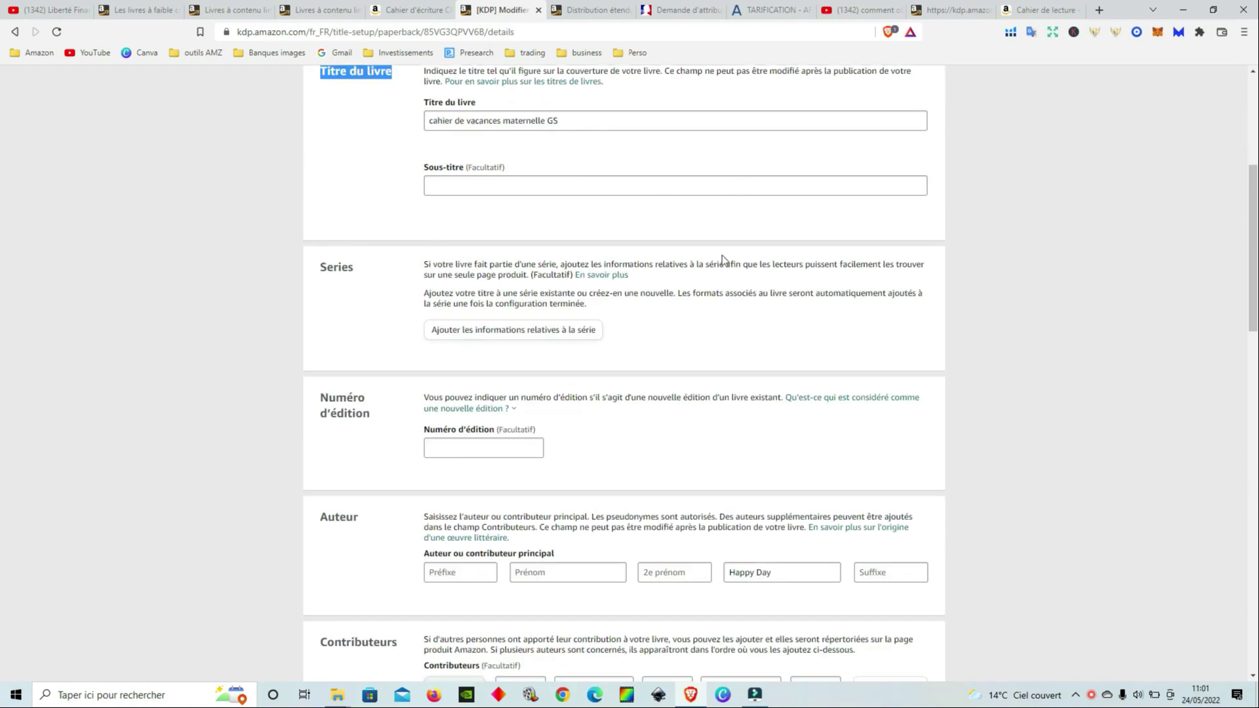
scroll(720, 396, "down", 3)
double_click(319, 325)
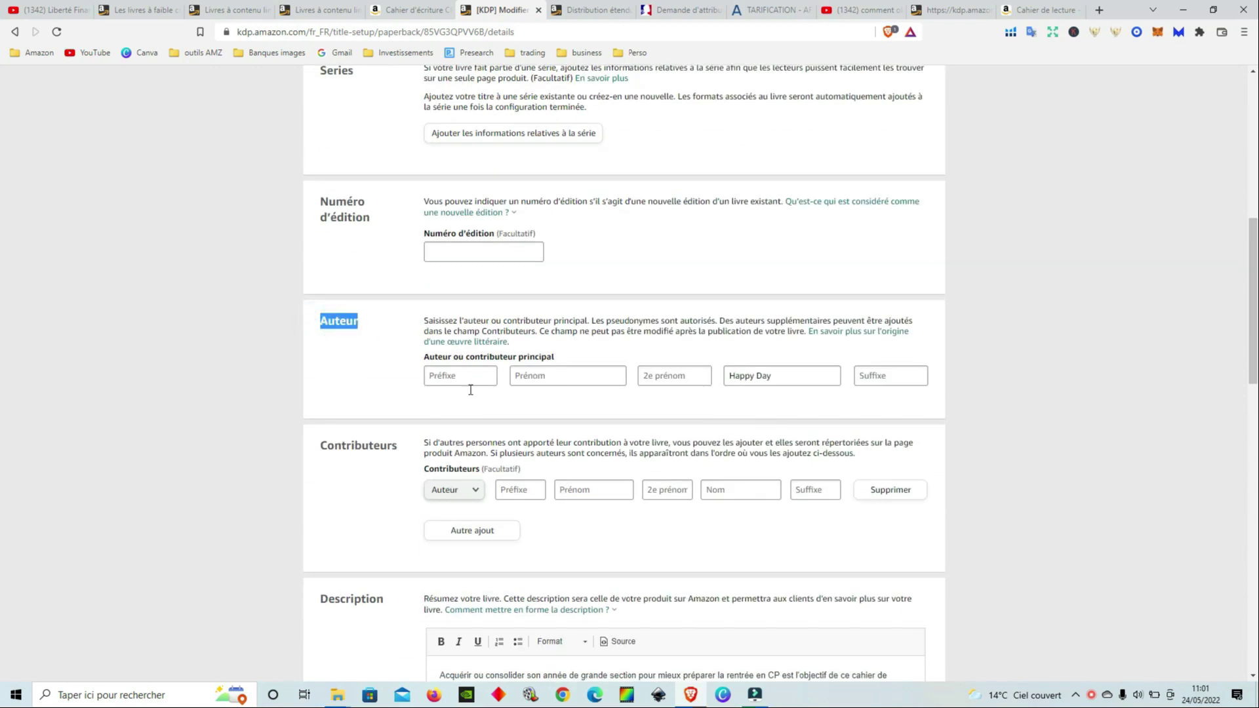
Step: Examine the details form from the description to the keywords, highlighting the description text and the "Mots-clés" heading
scroll(445, 241, "down", 7)
scroll(446, 241, "up", 3)
triple_click(441, 411)
scroll(764, 505, "down", 3)
scroll(764, 505, "down", 1)
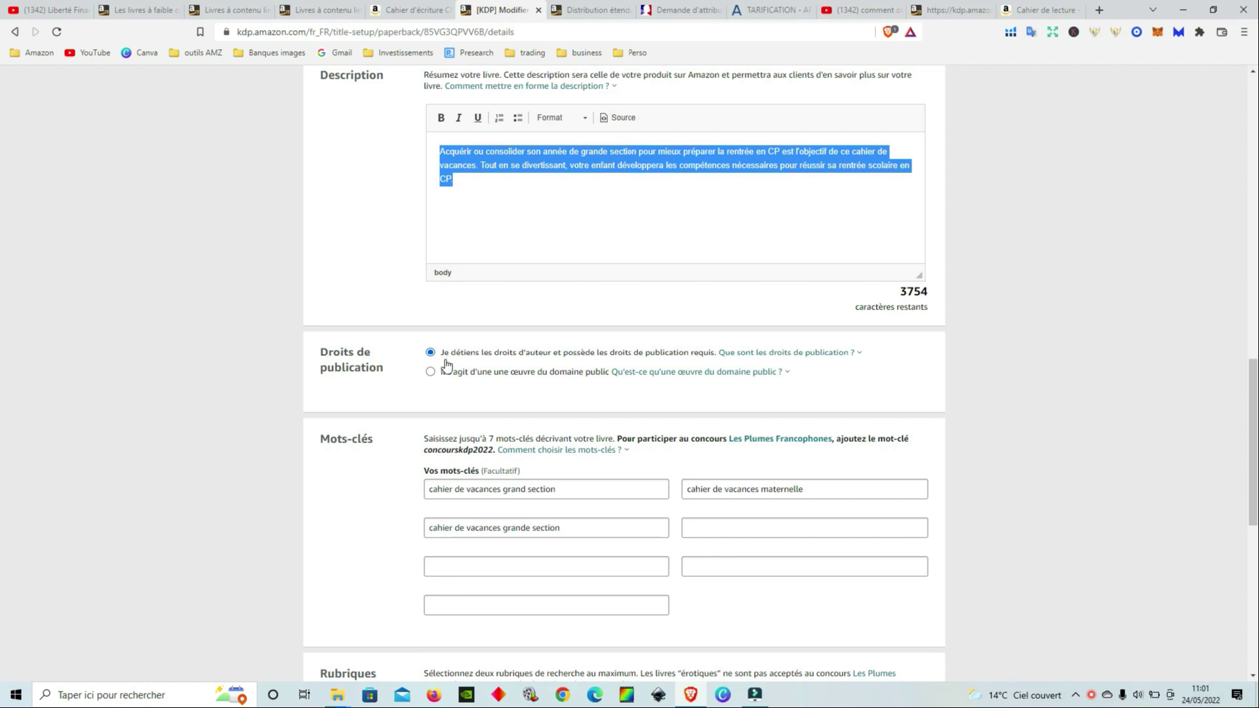
left_click(786, 352)
scroll(641, 468, "down", 2)
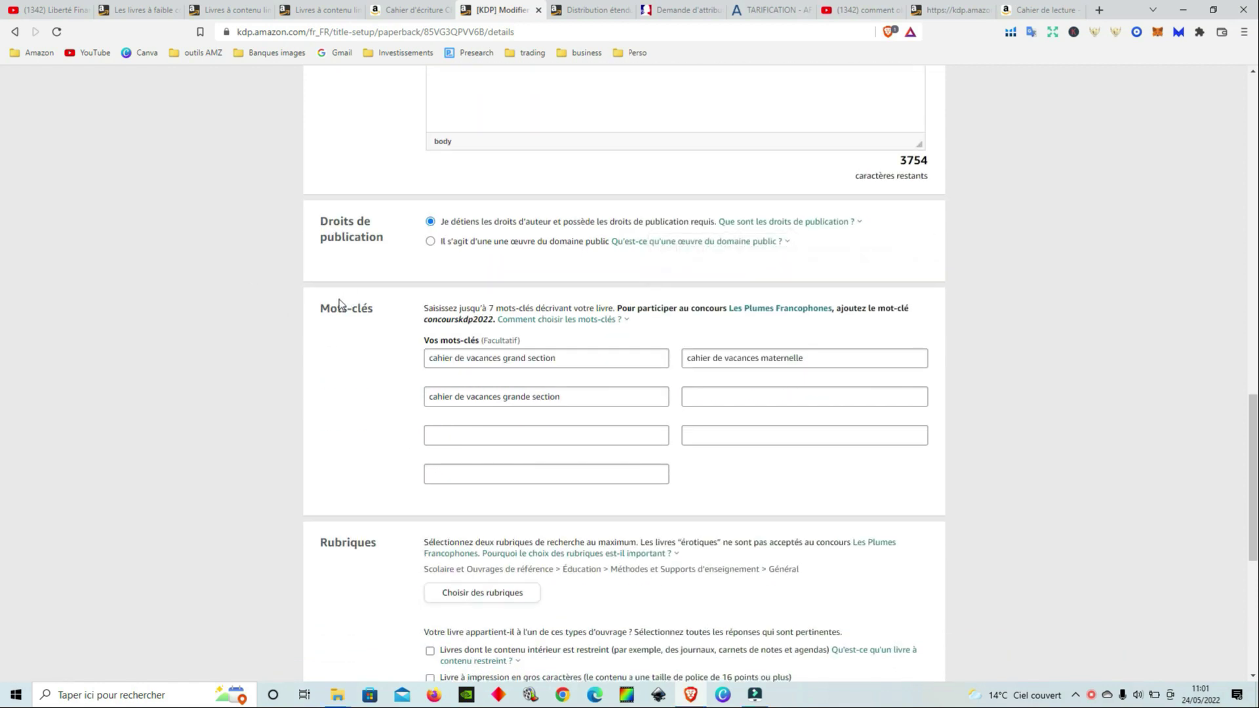
left_click_drag(320, 308, 375, 320)
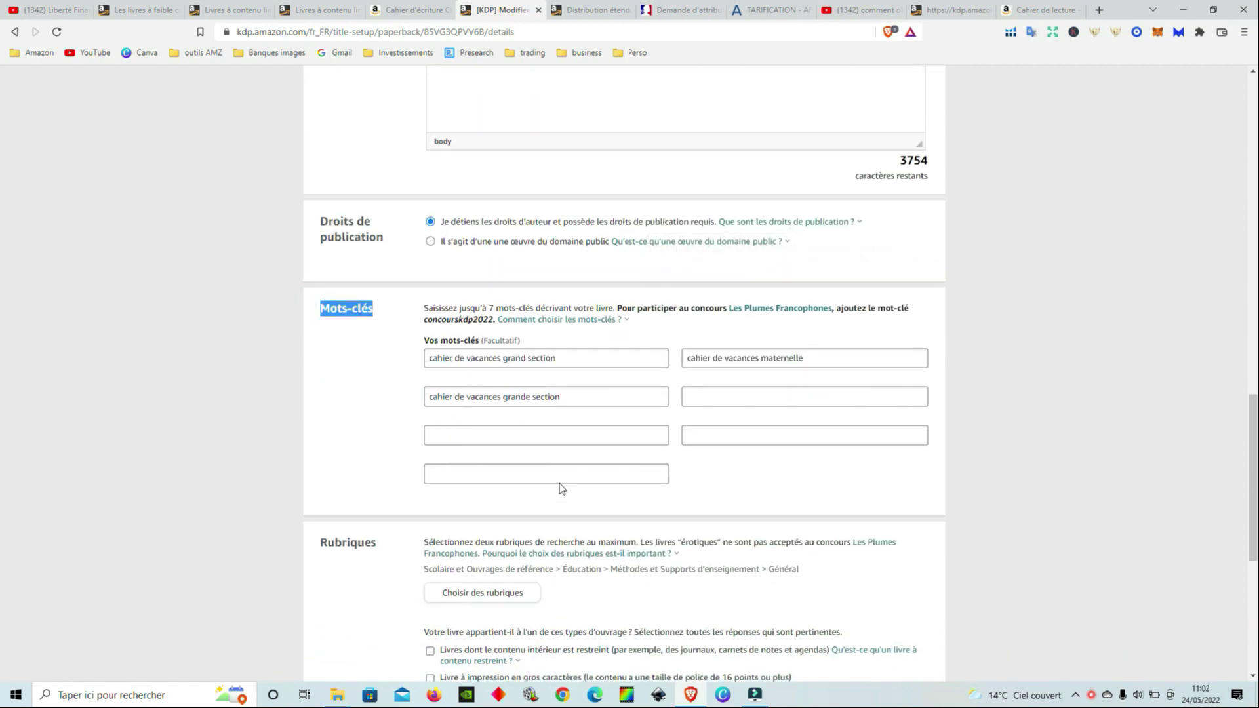
Step: Mark the paperback as a book with restricted interior content and open the explanation of that book type
scroll(840, 452, "down", 4)
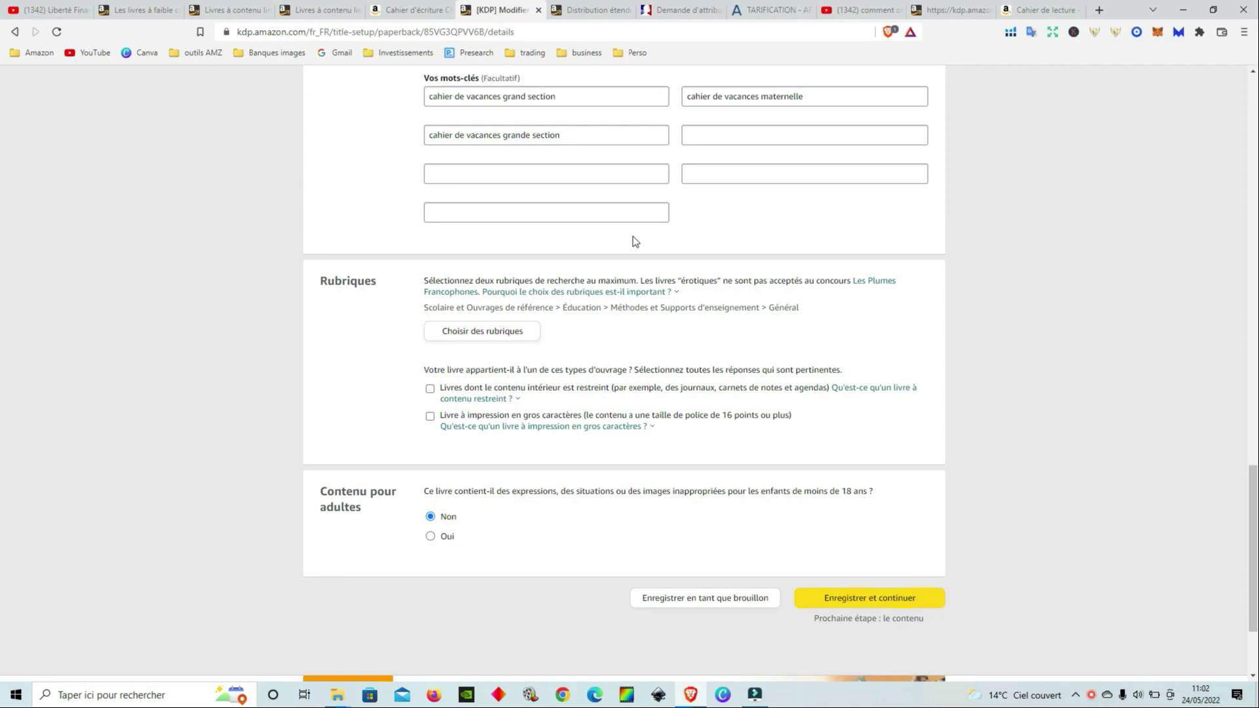
left_click(430, 391)
mouse_move(477, 400)
left_click(898, 393)
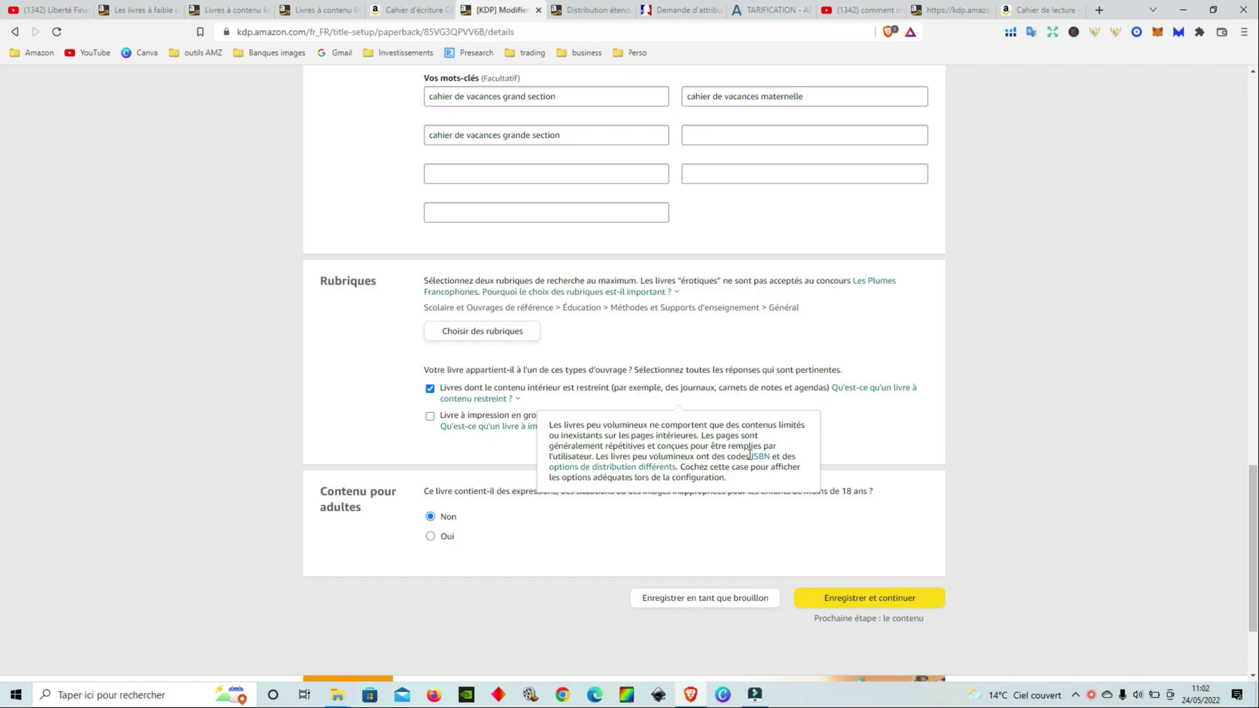
Step: Open the distribution options link in the explanation and examine the "Distribution étendue" help page, including its requirements and royalties
left_click(639, 468)
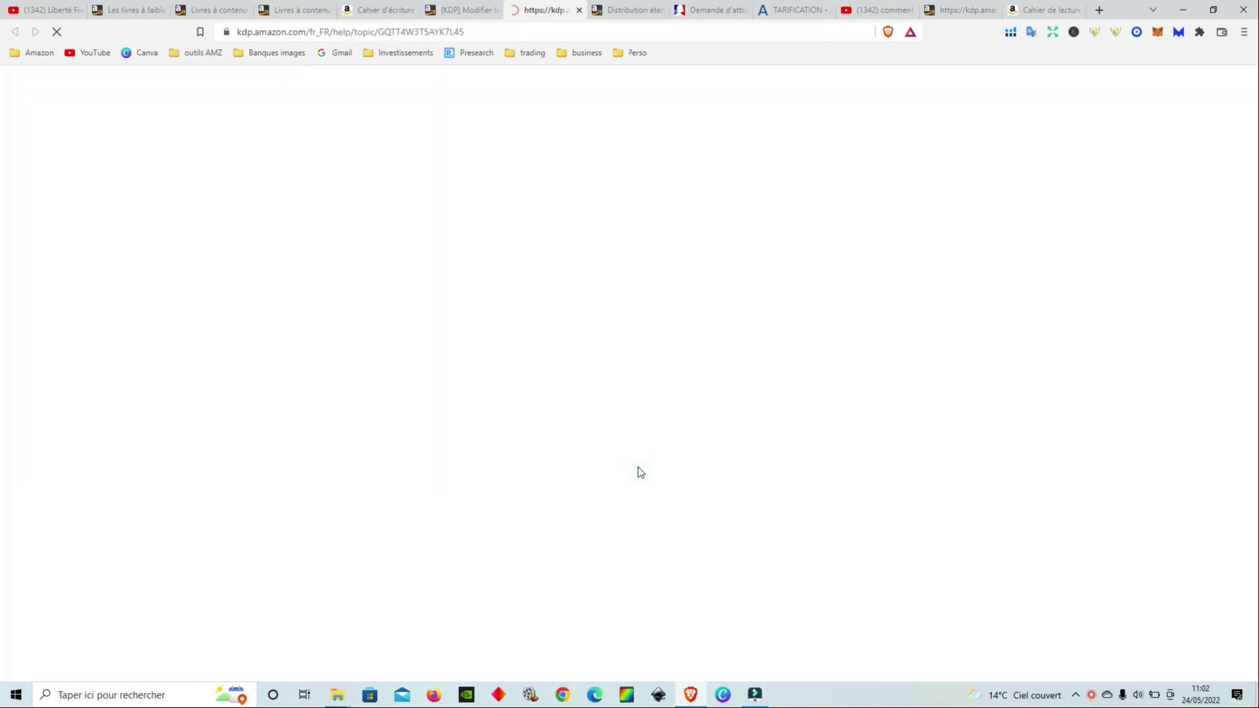
left_click_drag(209, 284, 379, 279)
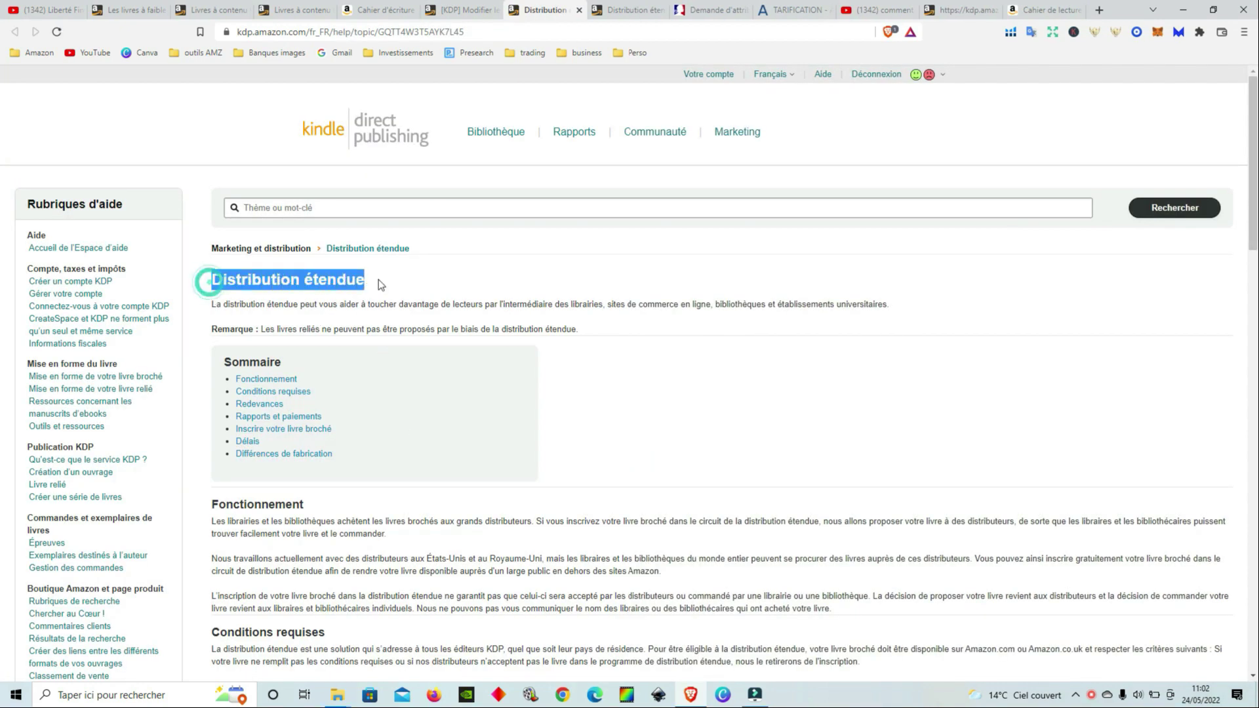
scroll(379, 288, "down", 8)
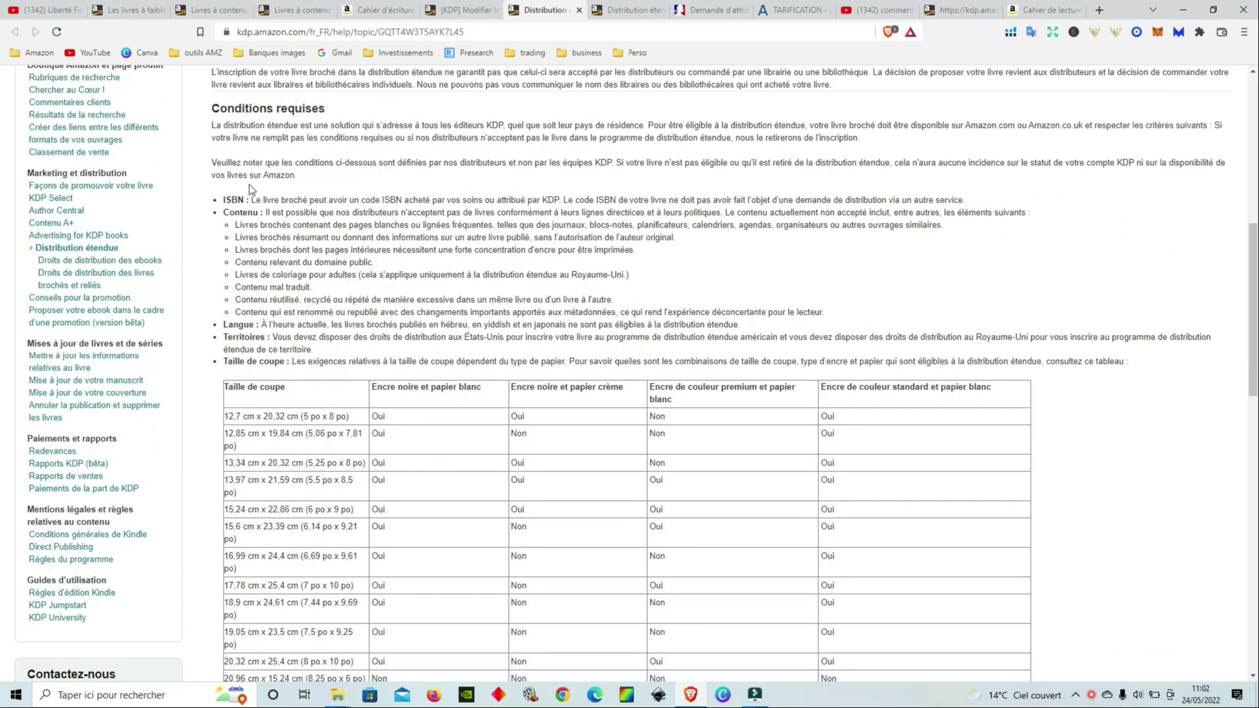
scroll(263, 196, "down", 6)
scroll(541, 341, "down", 9)
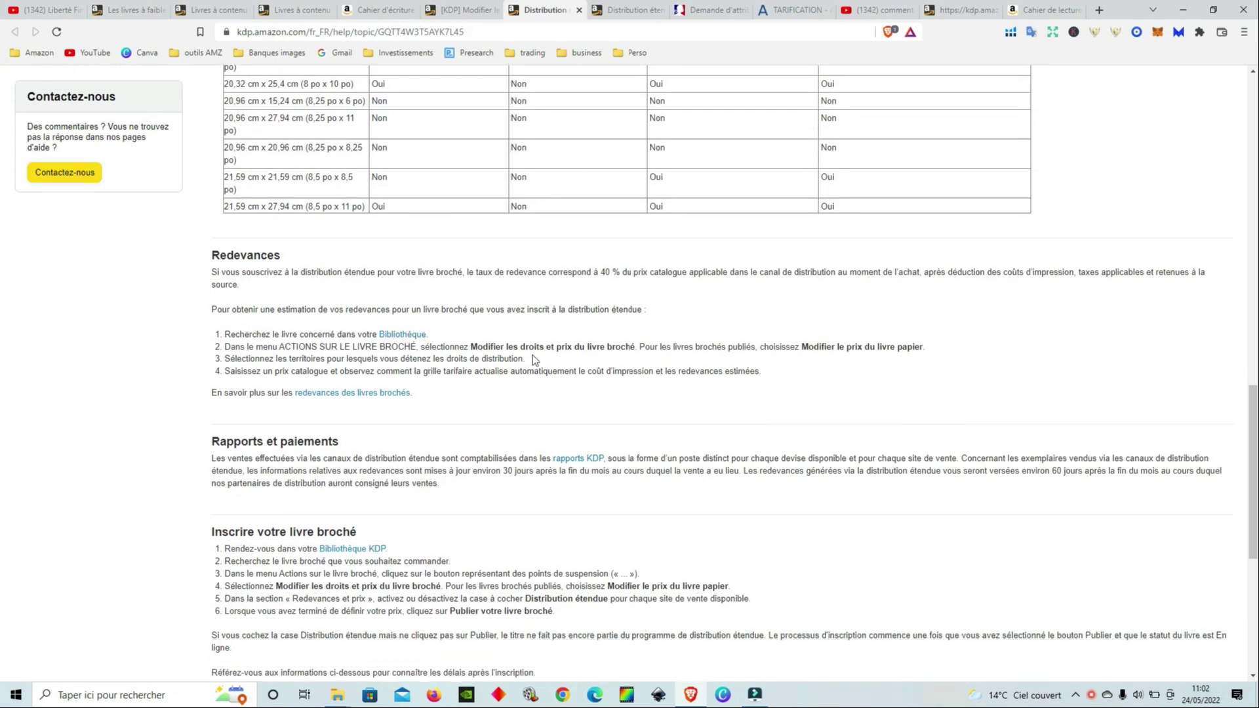
scroll(272, 368, "up", 20)
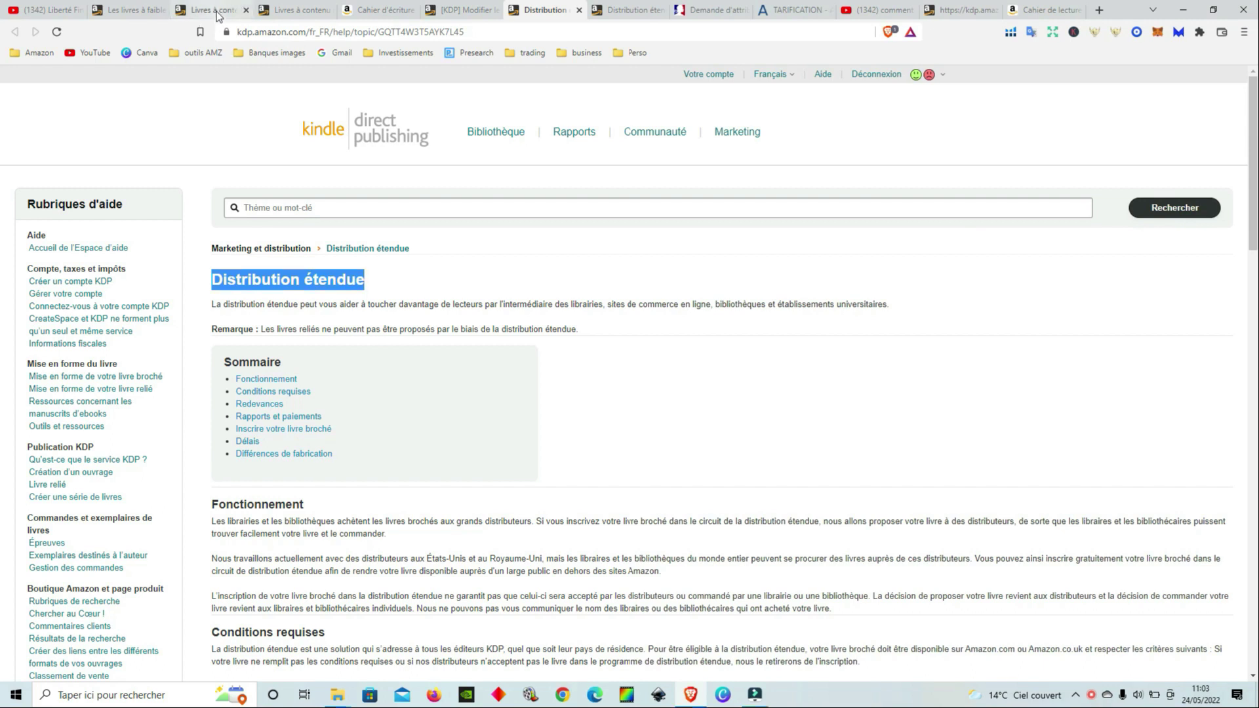
Step: Return to the paperback's details form, save it and continue to the book content stage
left_click(190, 12)
left_click(308, 10)
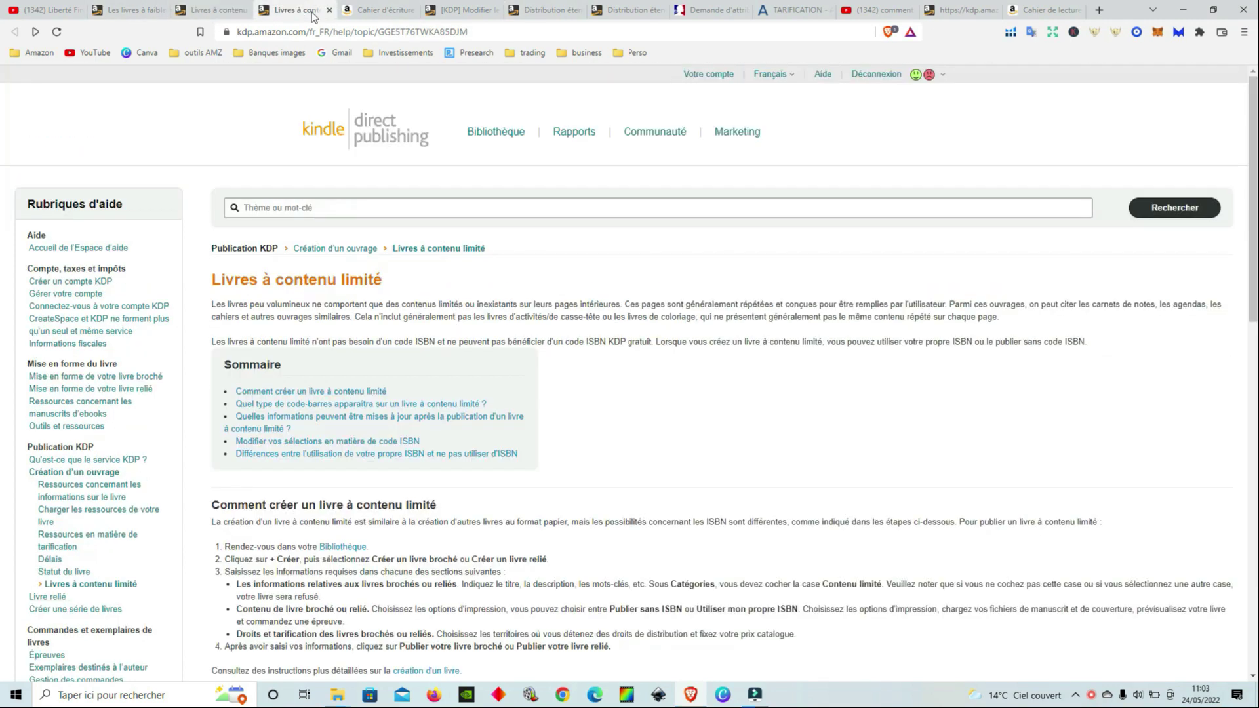
left_click(390, 11)
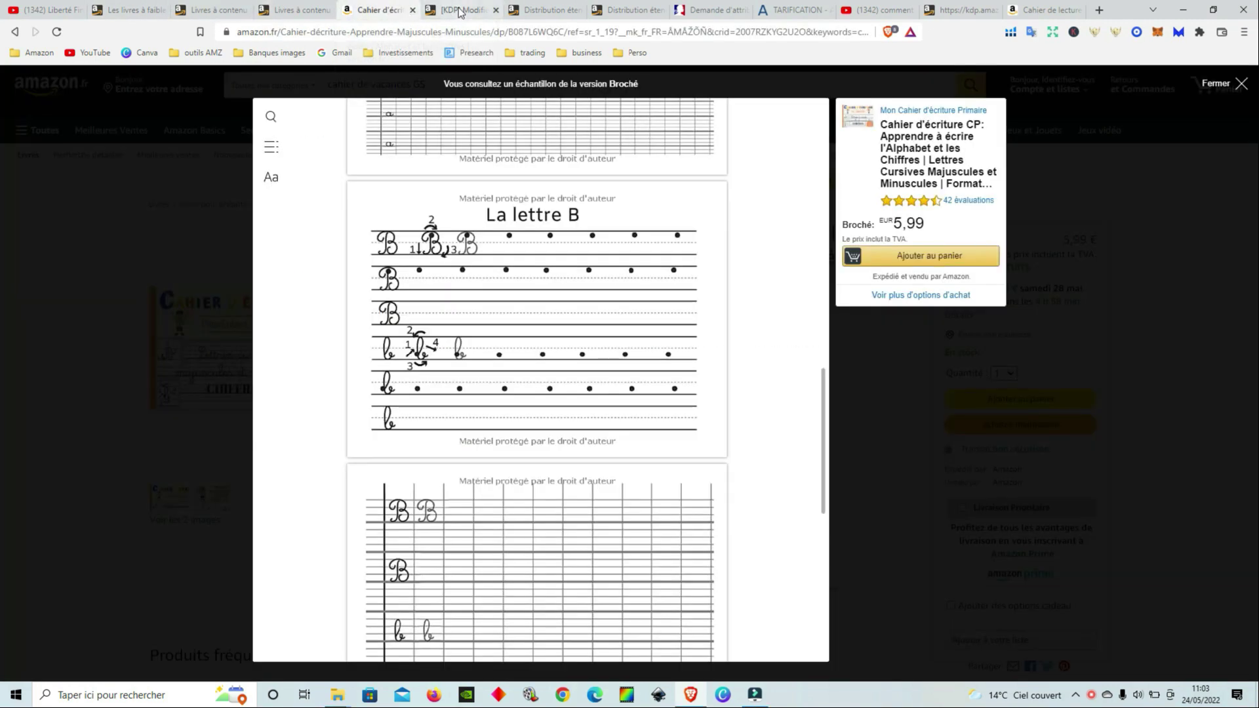
left_click(461, 10)
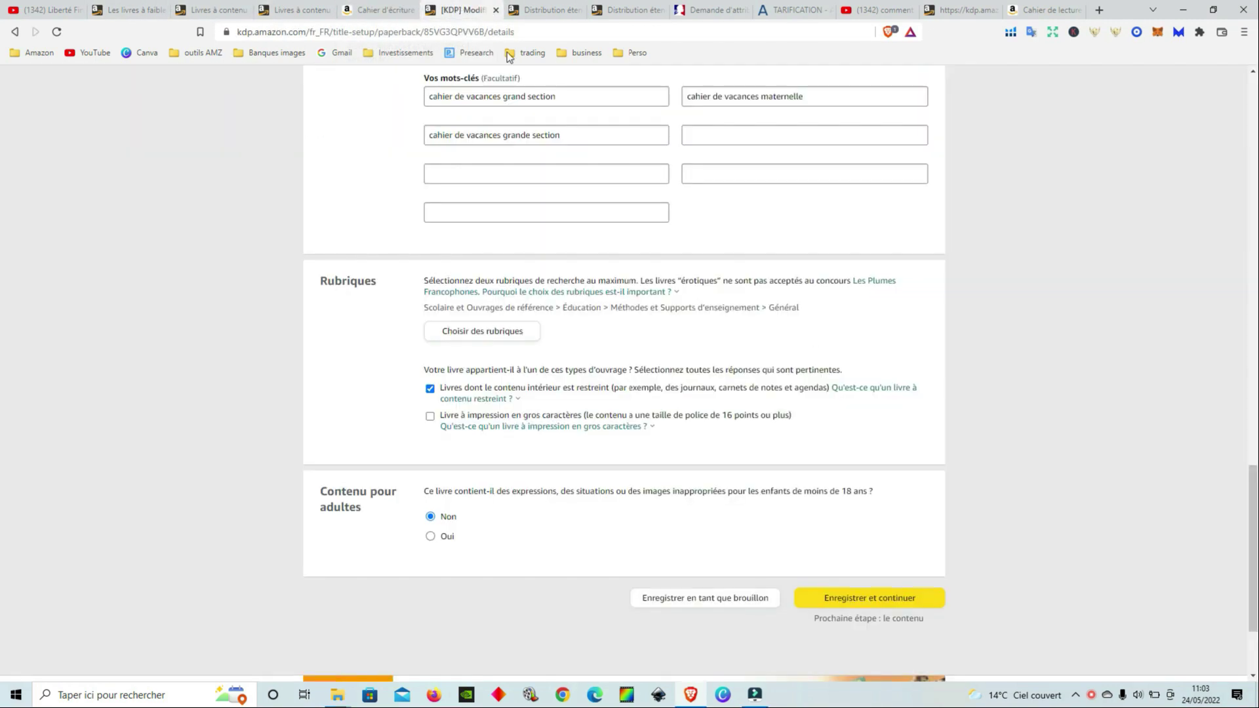
left_click(916, 596)
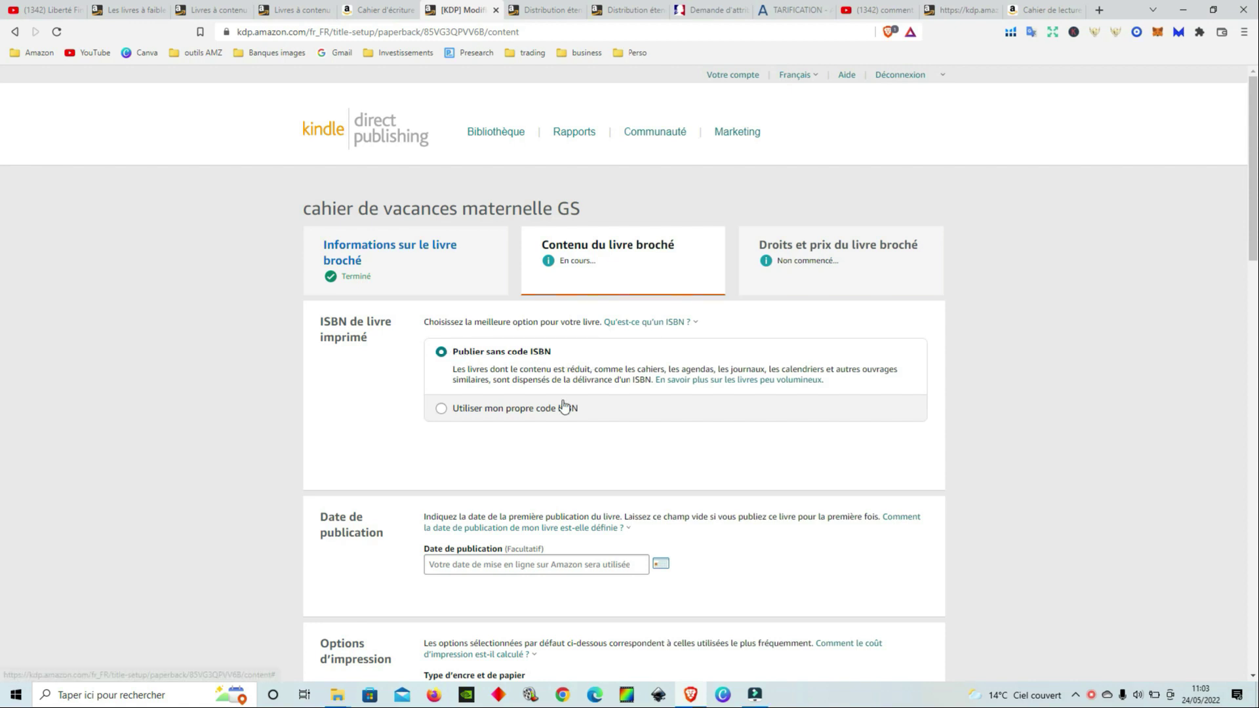
Step: Highlight the reduced-content wording under "Publier sans code ISBN", and choose "Utiliser mon propre code ISBN" for the paperback
left_click_drag(451, 369, 590, 371)
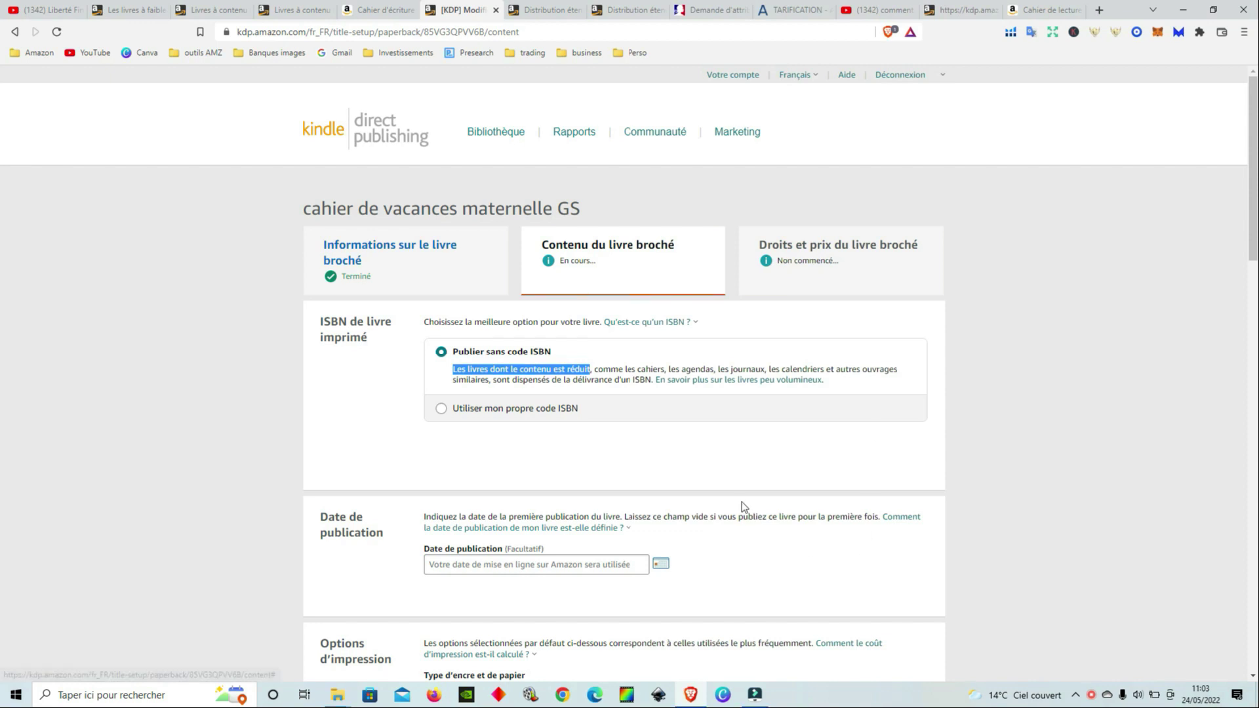
left_click(721, 445)
left_click(442, 410)
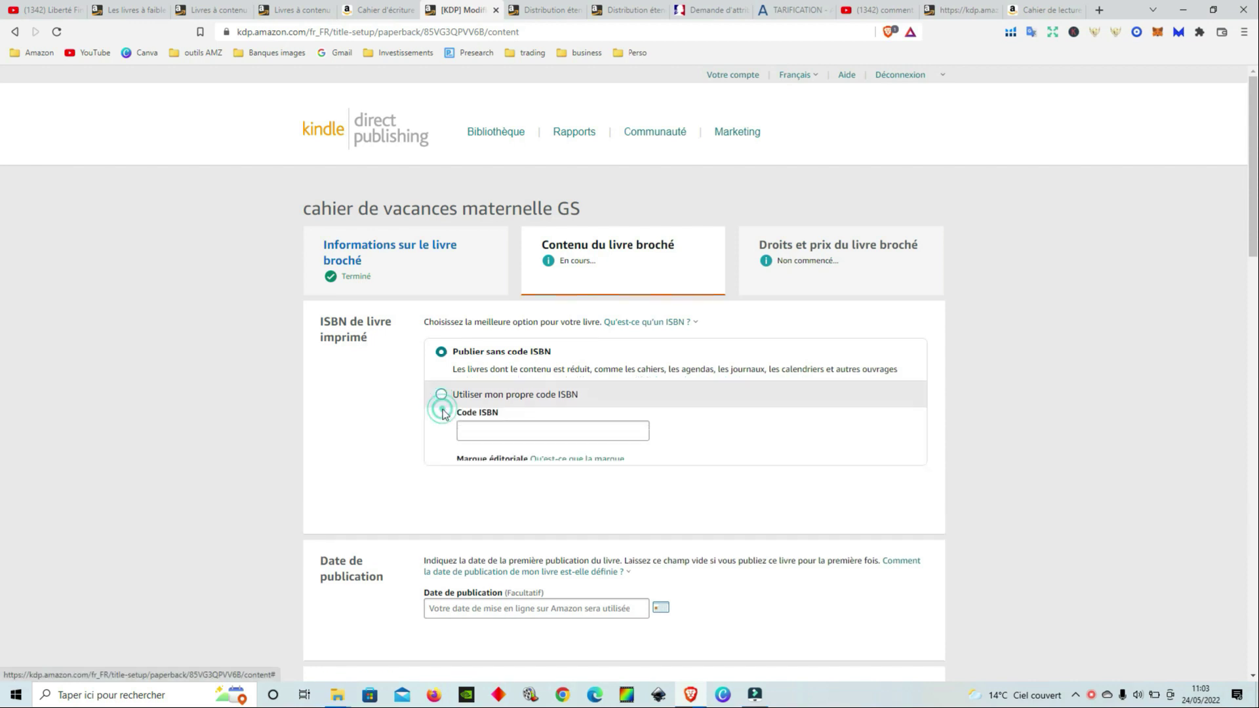
left_click(521, 415)
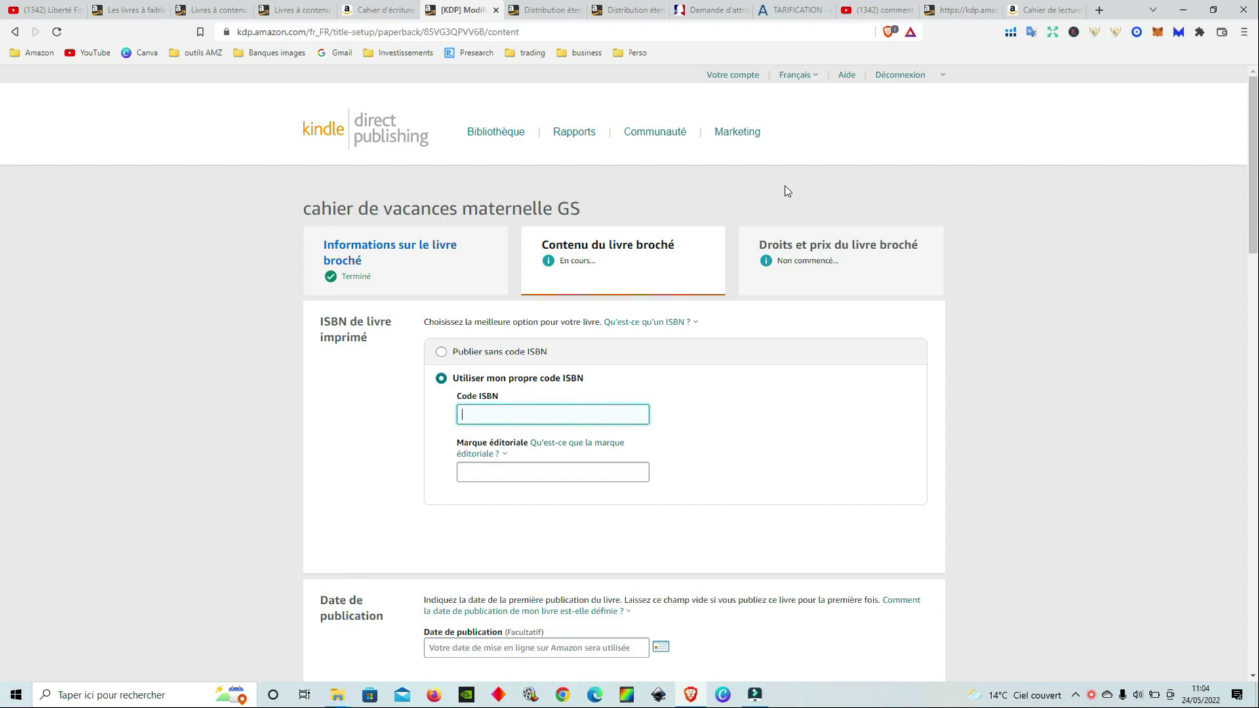
Step: Examine the ISBN request page on Entreprendre.Service-Public.fr and bring up the fee table on AFNIL's Tarification page
left_click(719, 10)
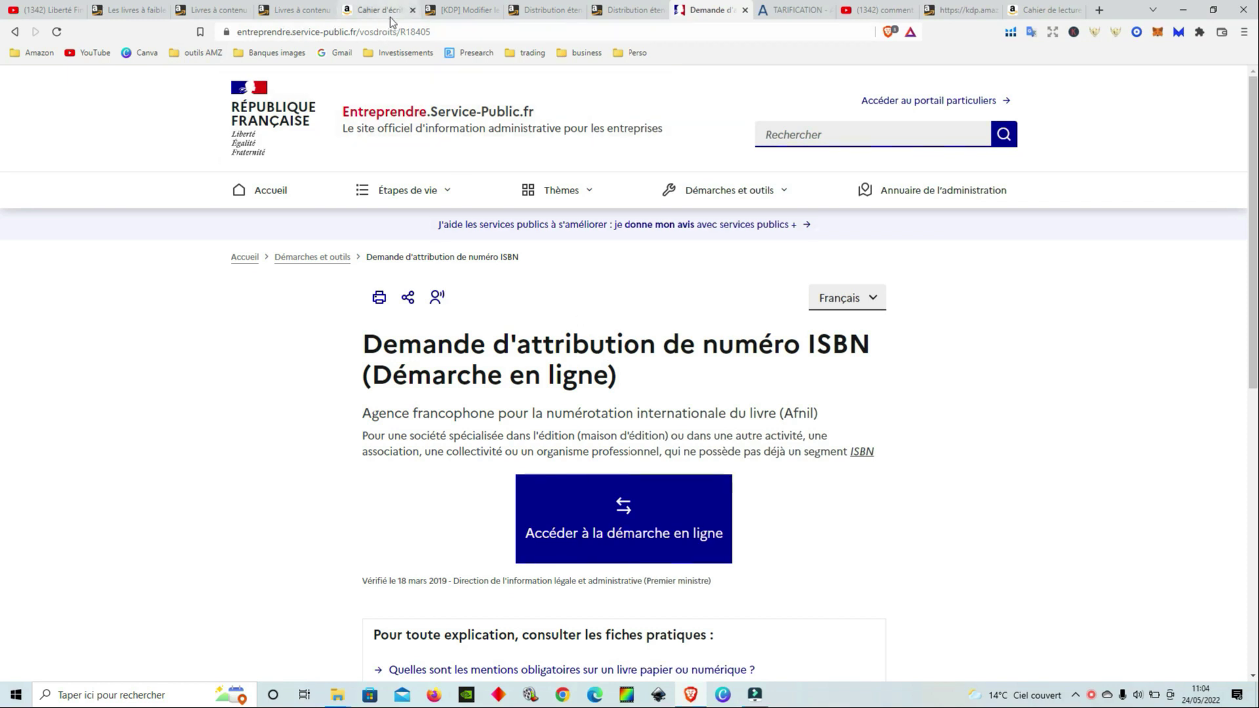
scroll(1147, 610, "down", 2)
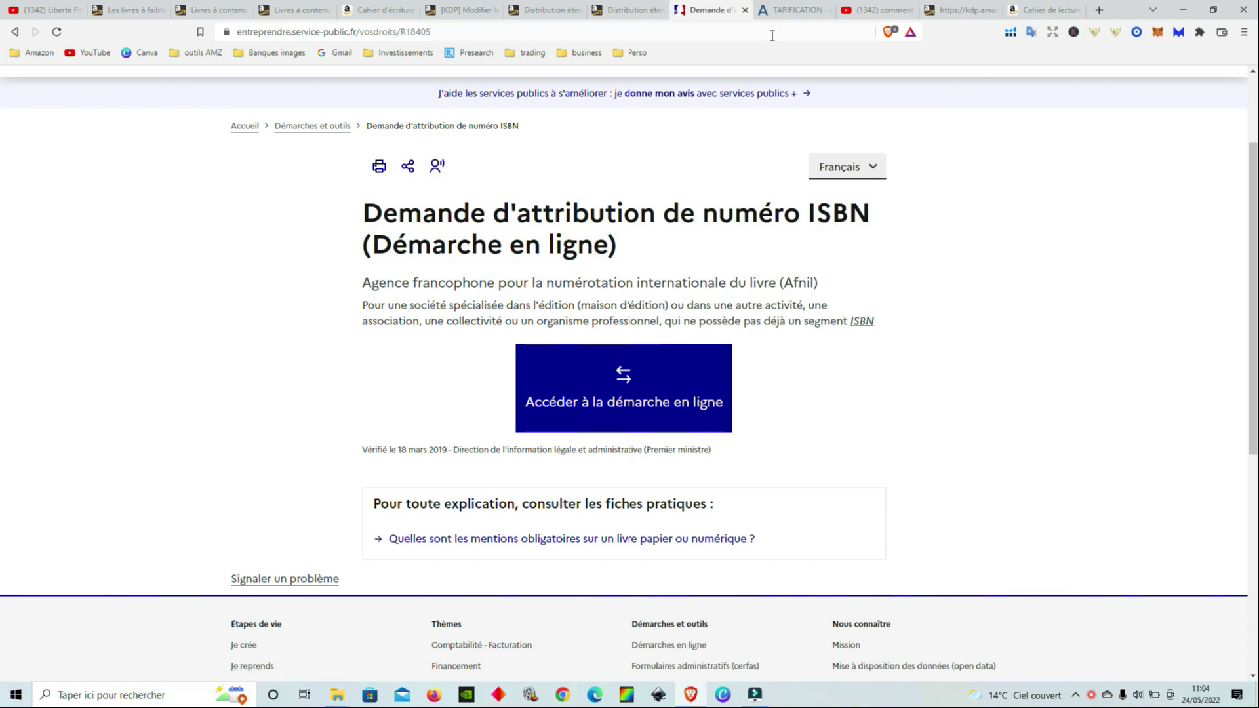
left_click(811, 13)
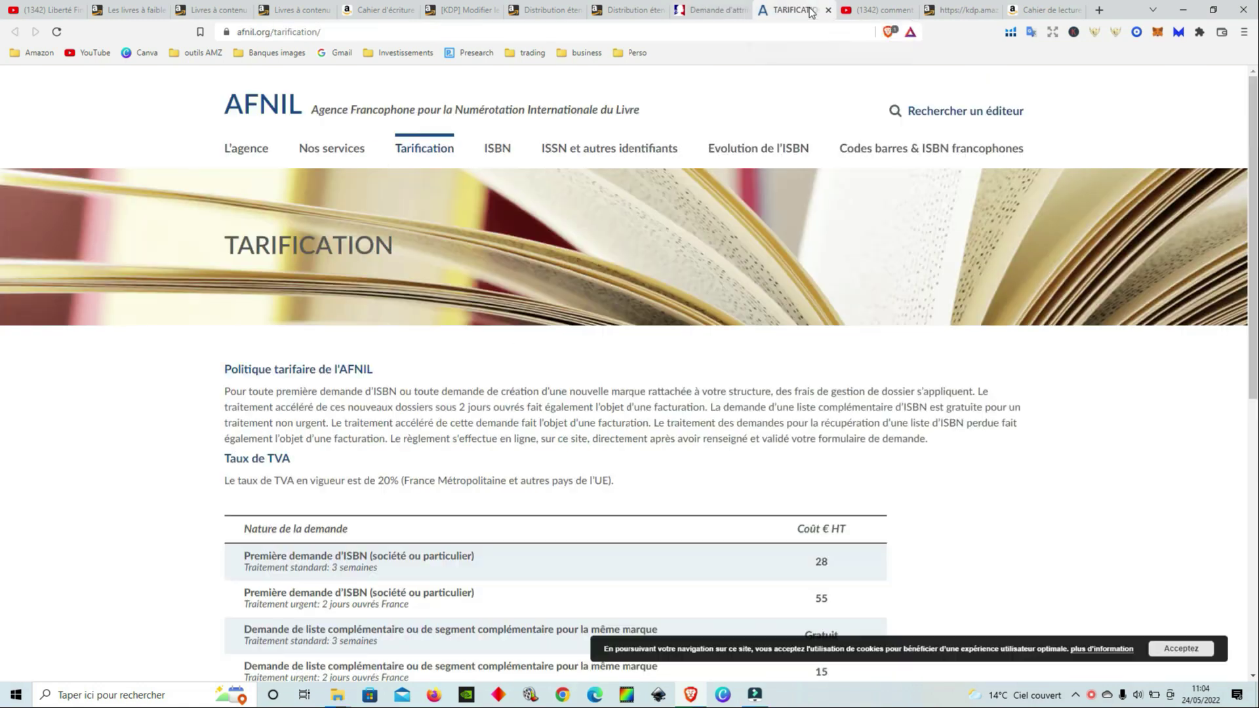
scroll(804, 361, "down", 2)
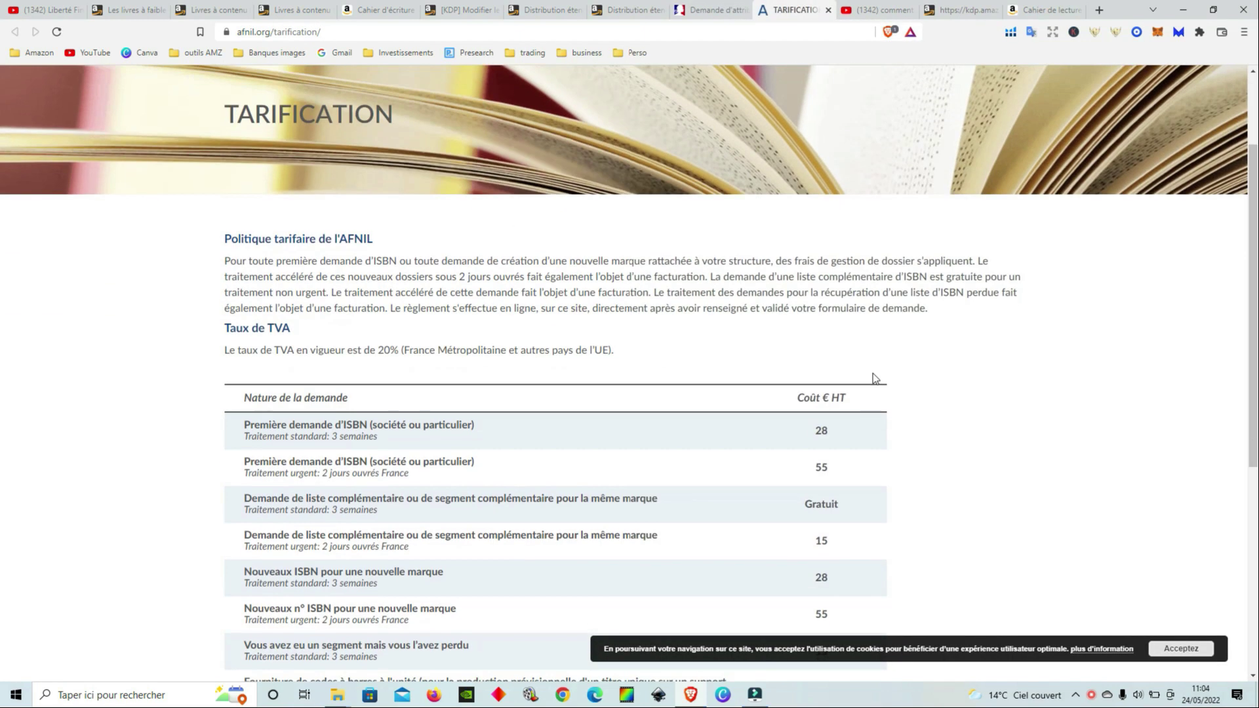
scroll(551, 396, "down", 2)
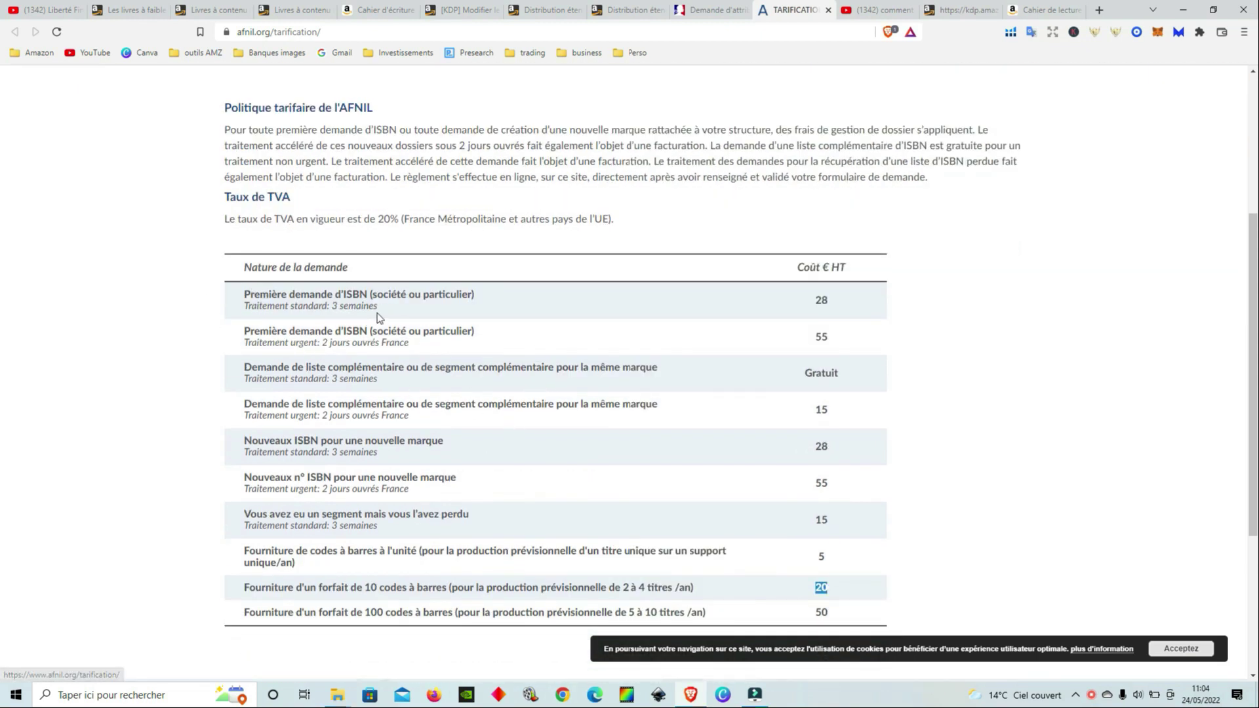
Step: Examine the costs of a first ISBN request with standard and urgent processing in AFNIL's fee table, highlighting each cost
left_click_drag(396, 308, 450, 303)
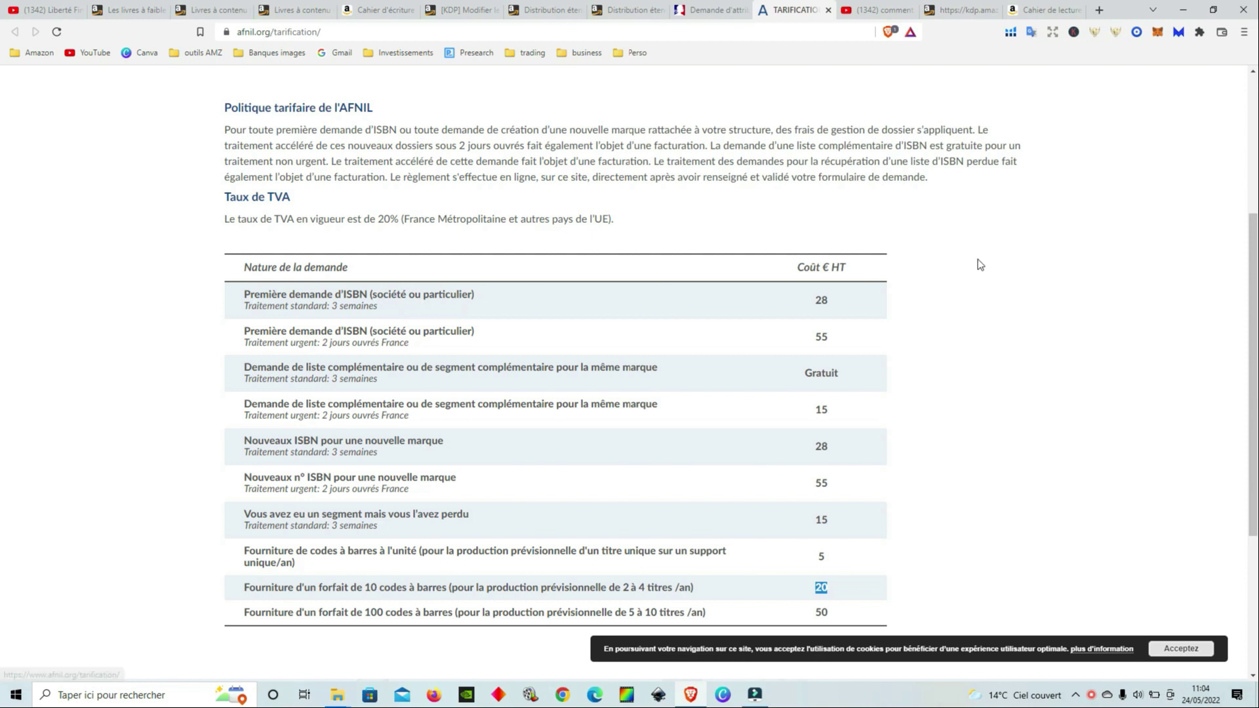
double_click(816, 300)
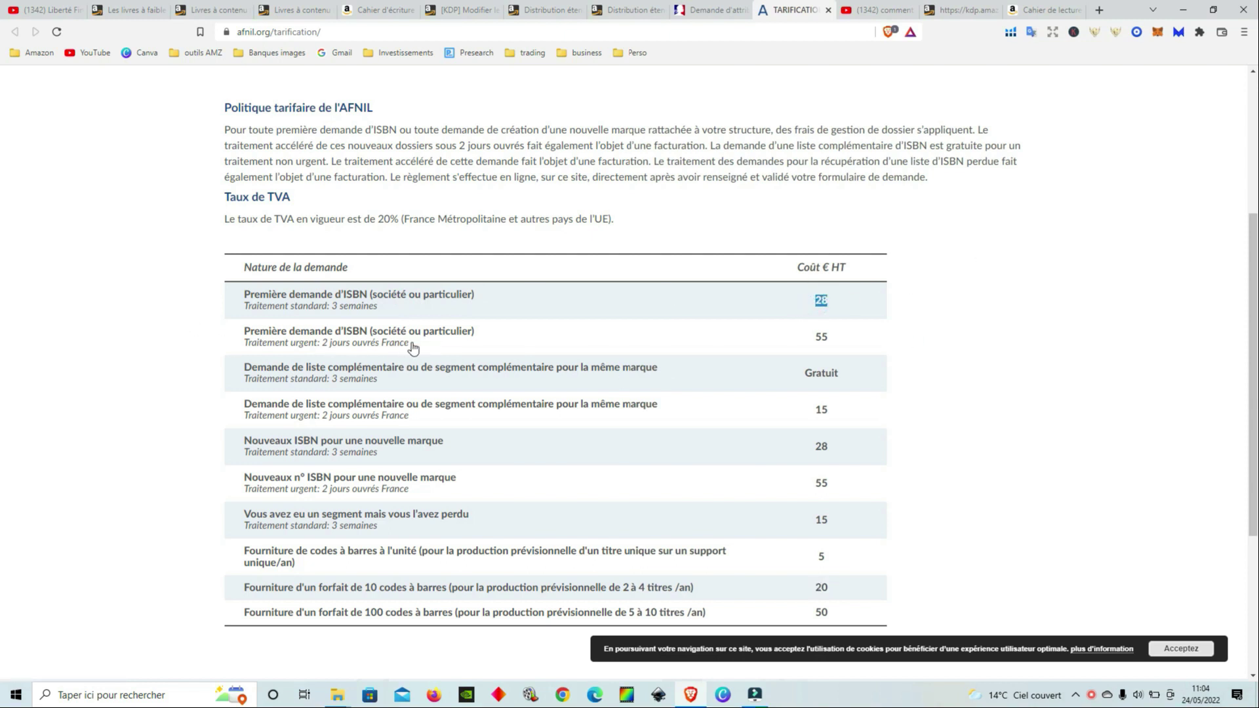
left_click_drag(400, 342, 216, 331)
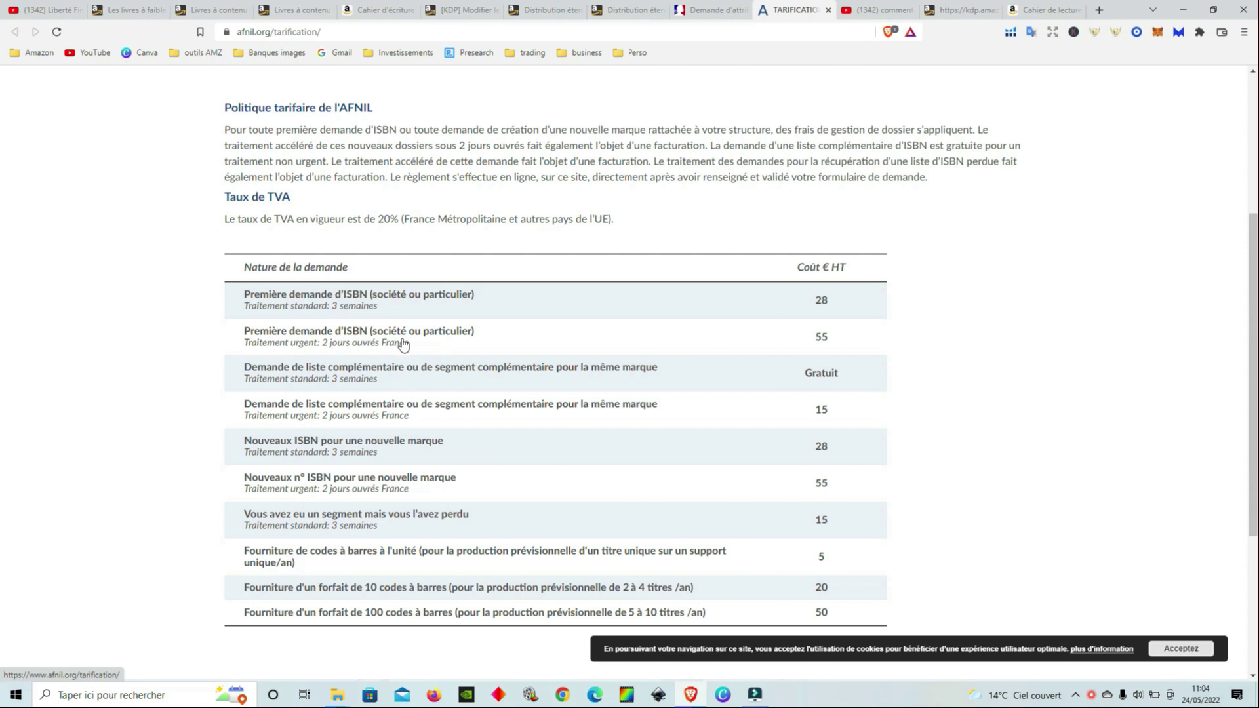
left_click_drag(243, 333, 369, 331)
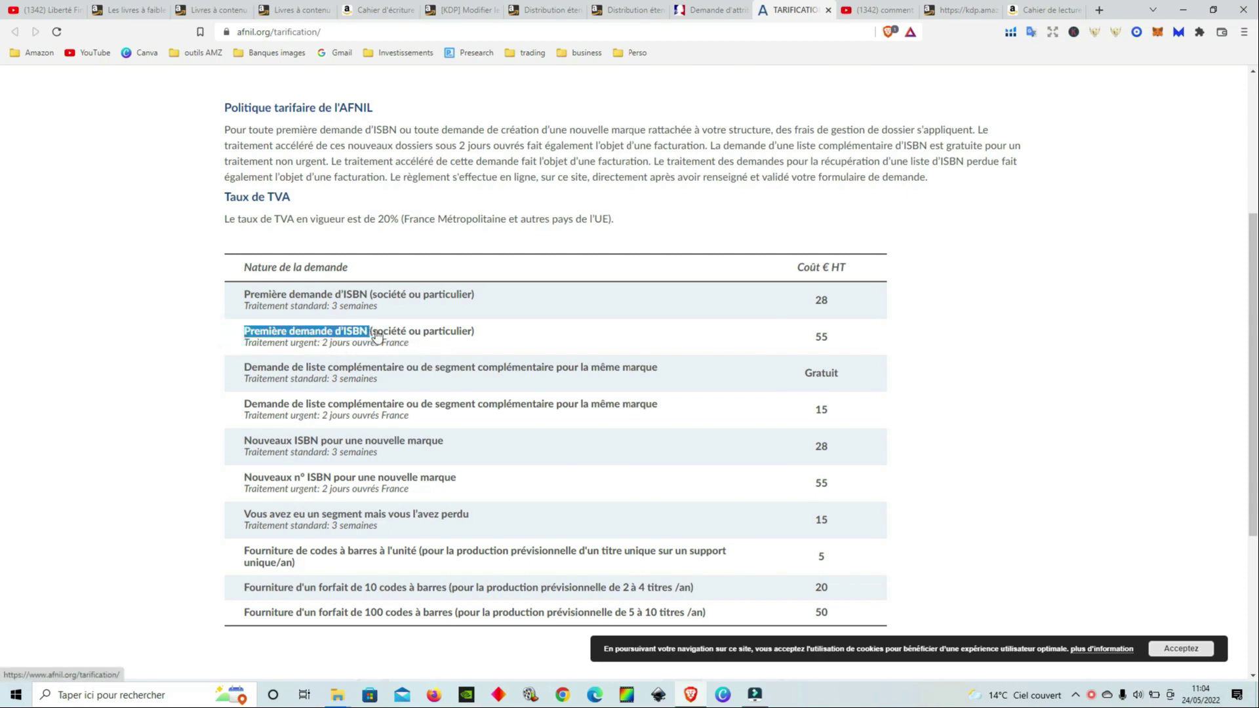
left_click(524, 345)
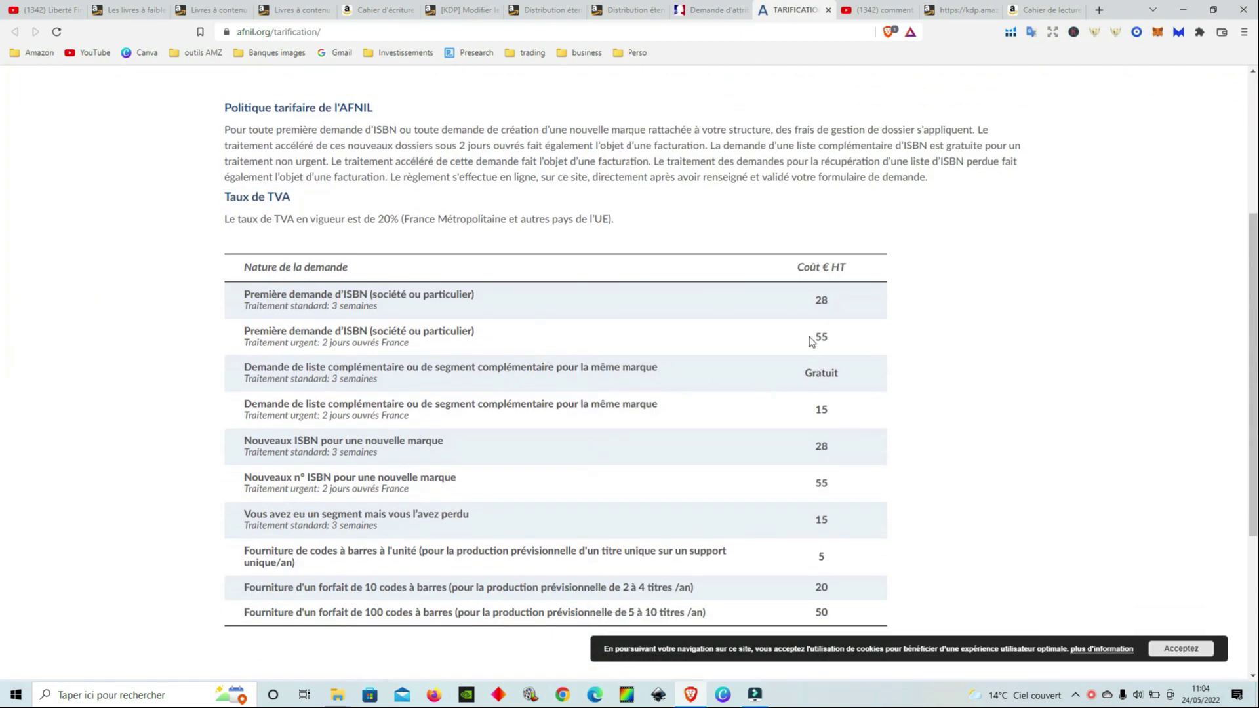
double_click(810, 338)
scroll(992, 325, "down", 2)
left_click(971, 264)
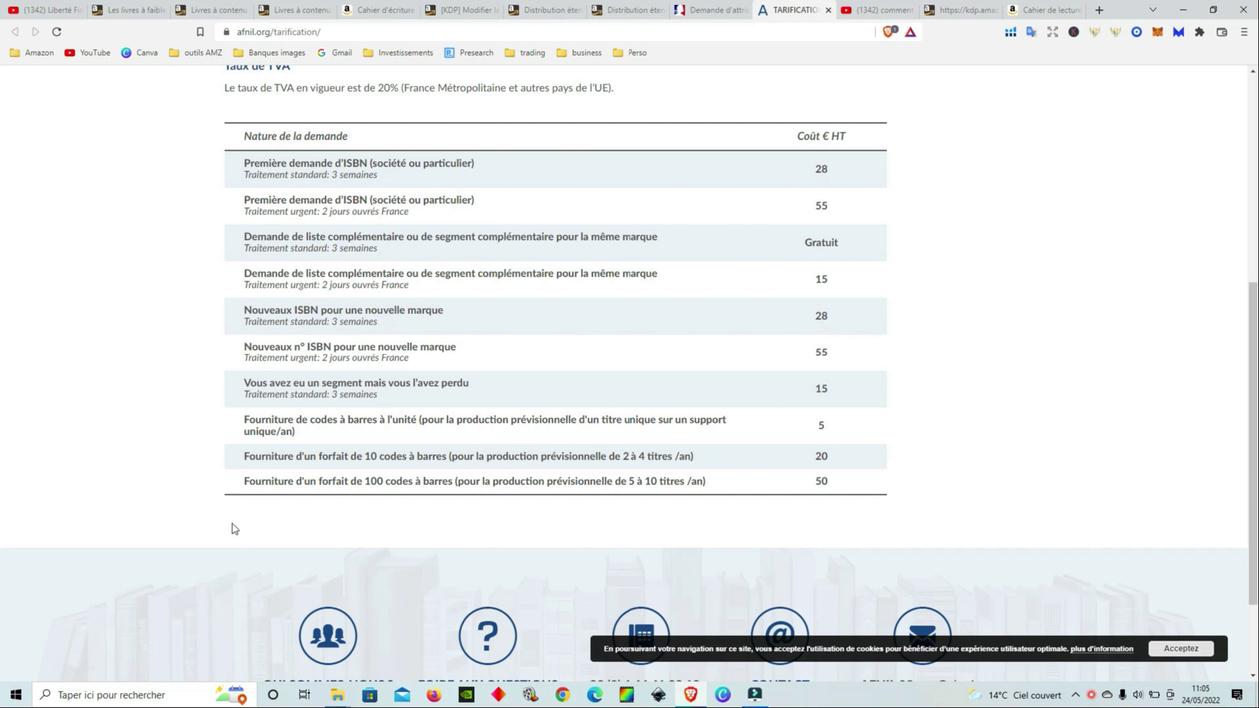
Step: Highlight the 100-barcode package row and its cost in AFNIL's fee table, and return to the start of the Tarification page
left_click_drag(241, 483, 796, 491)
double_click(812, 479)
left_click(956, 479)
scroll(863, 501, "up", 6)
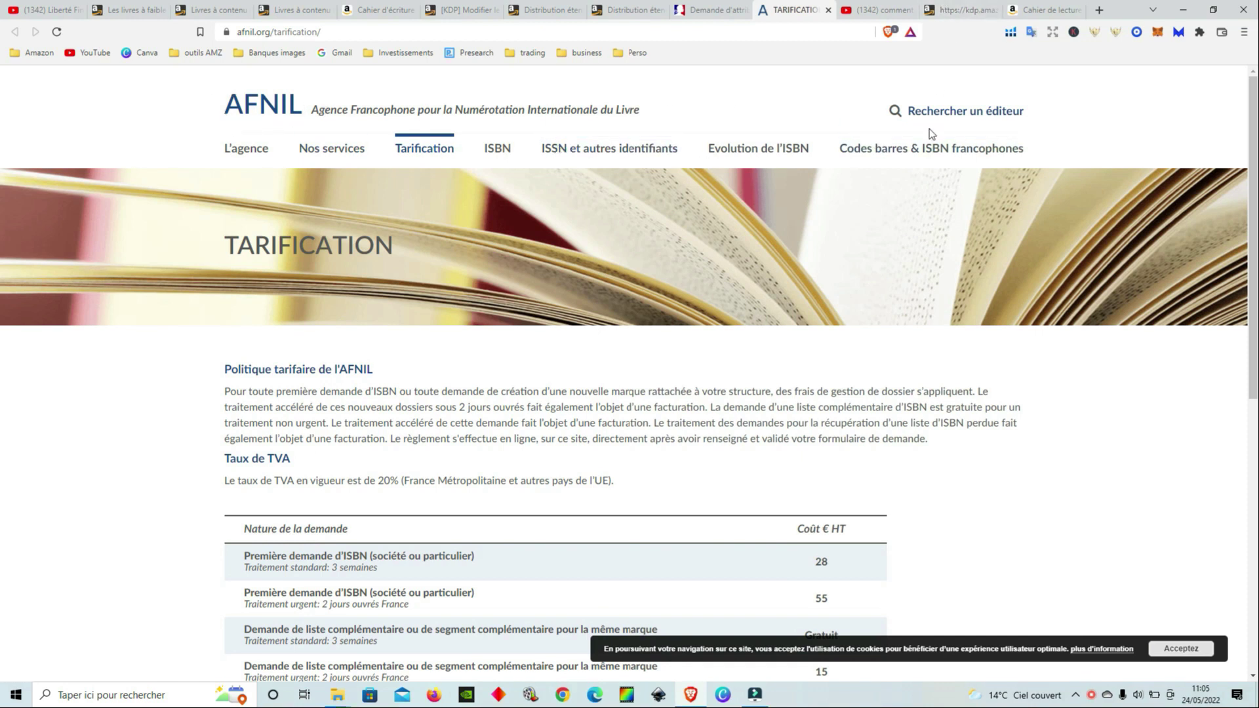
Step: Look through the YouTube search results for "comment obtenir un isbn"
left_click(882, 10)
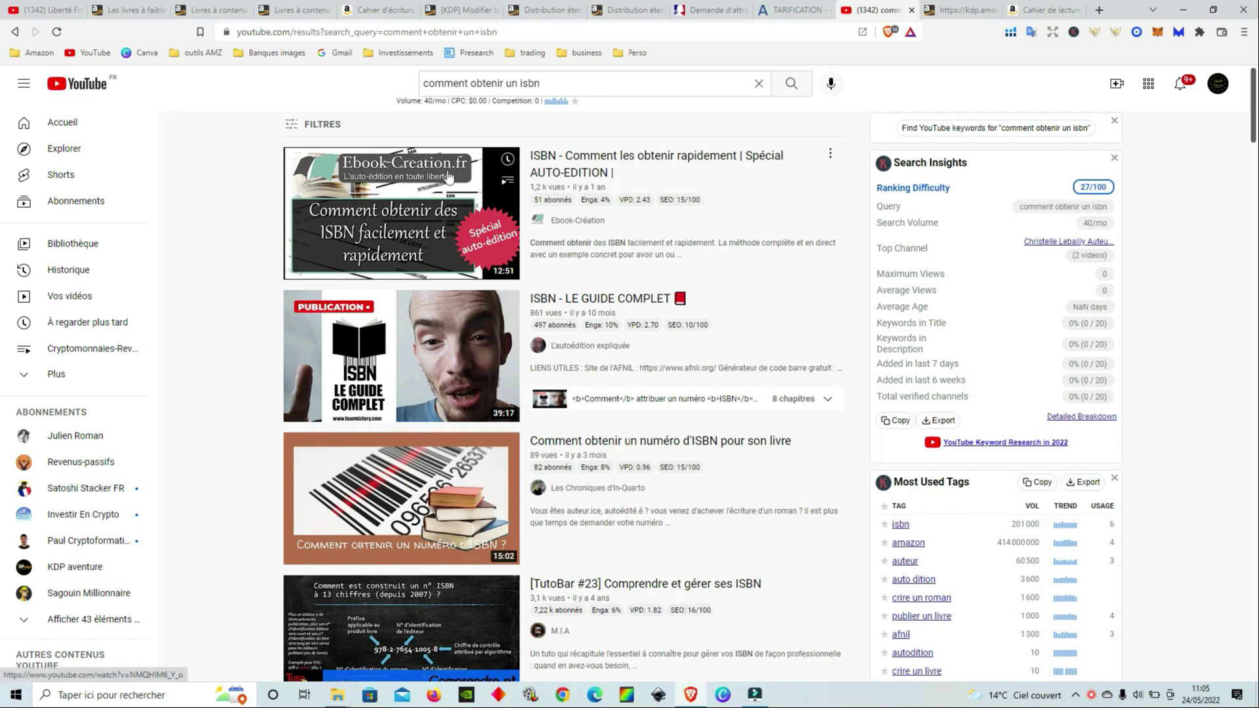
scroll(415, 337, "down", 1)
scroll(415, 337, "down", 2)
scroll(631, 266, "up", 3)
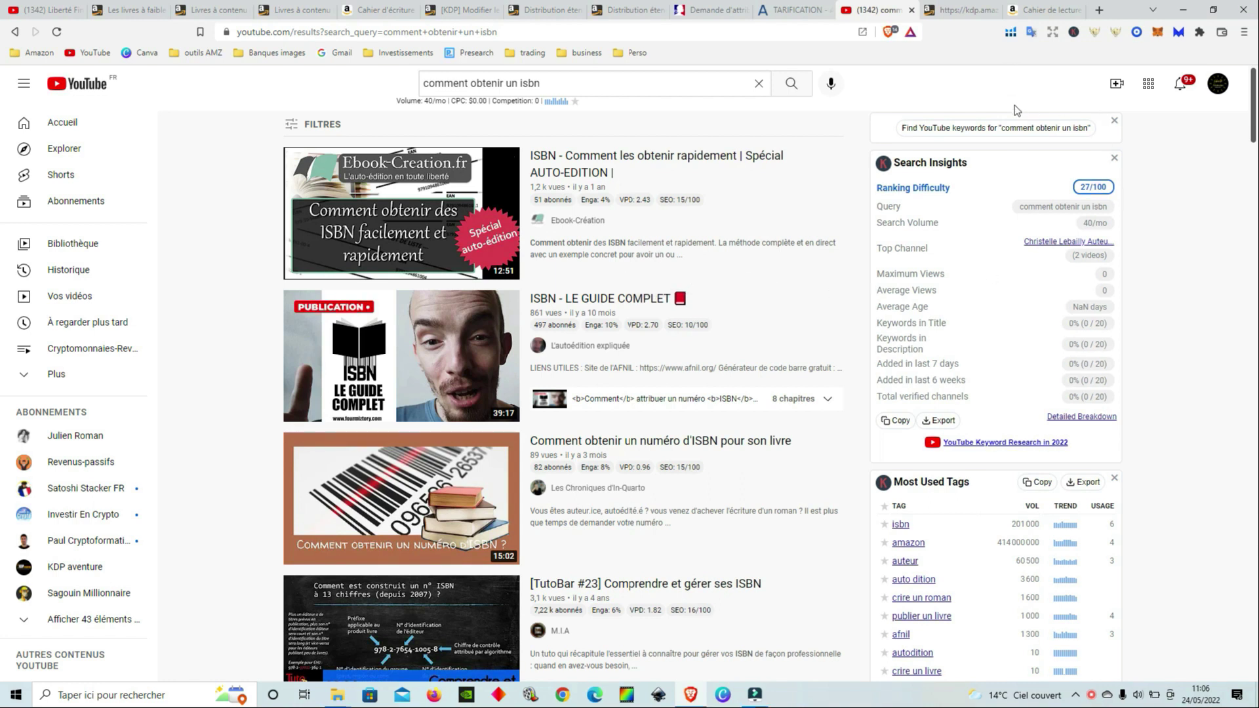
Step: Review KDP's "Ressources marketing" page and highlight the "Contenu A+" heading
left_click(961, 10)
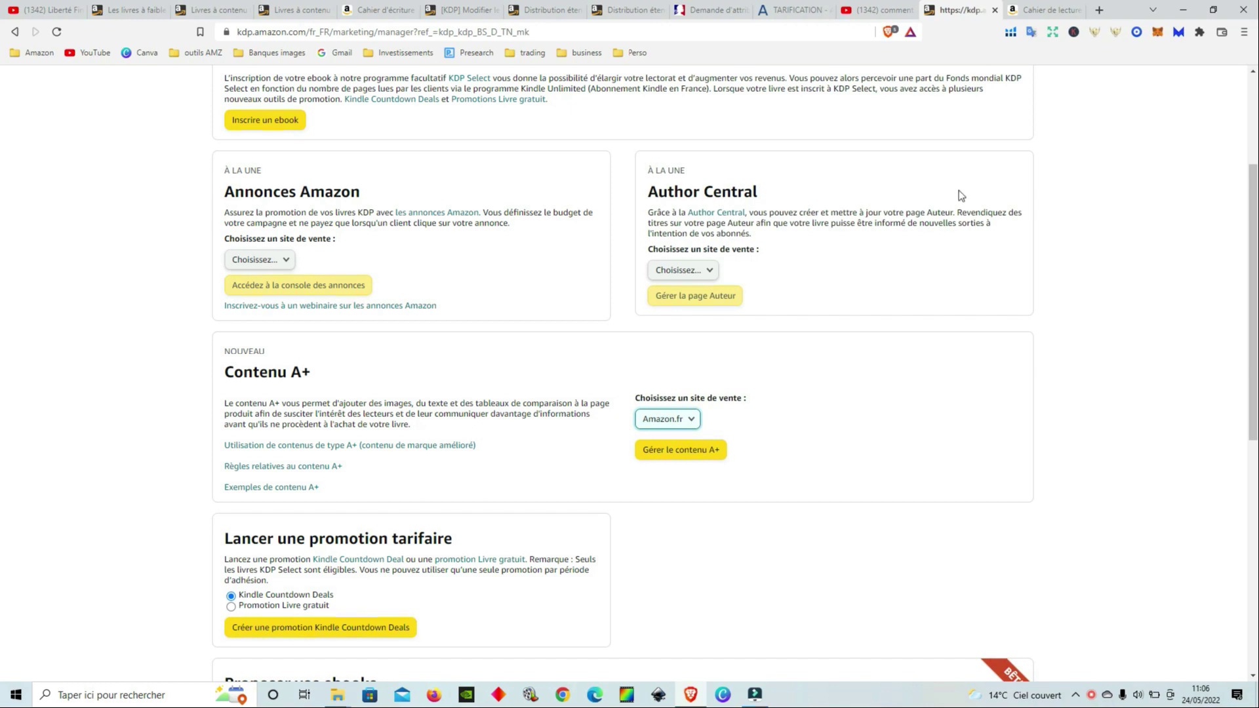
scroll(668, 436, "up", 1)
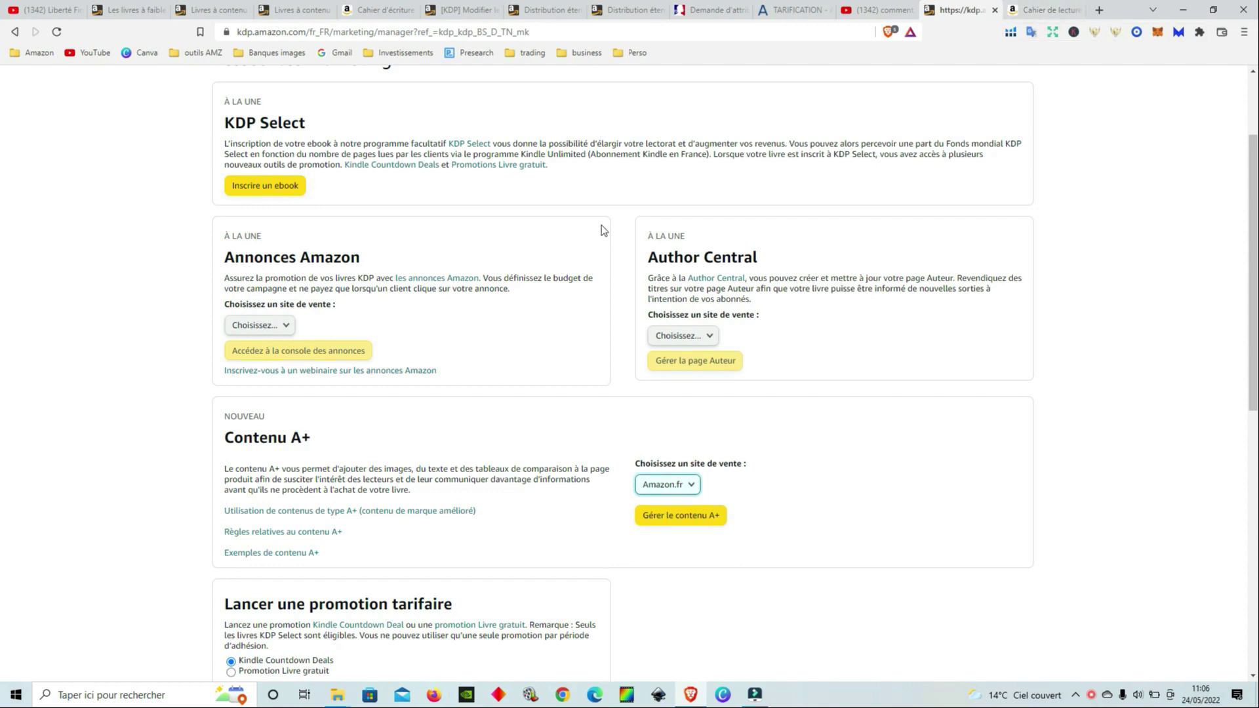
scroll(600, 226, "up", 2)
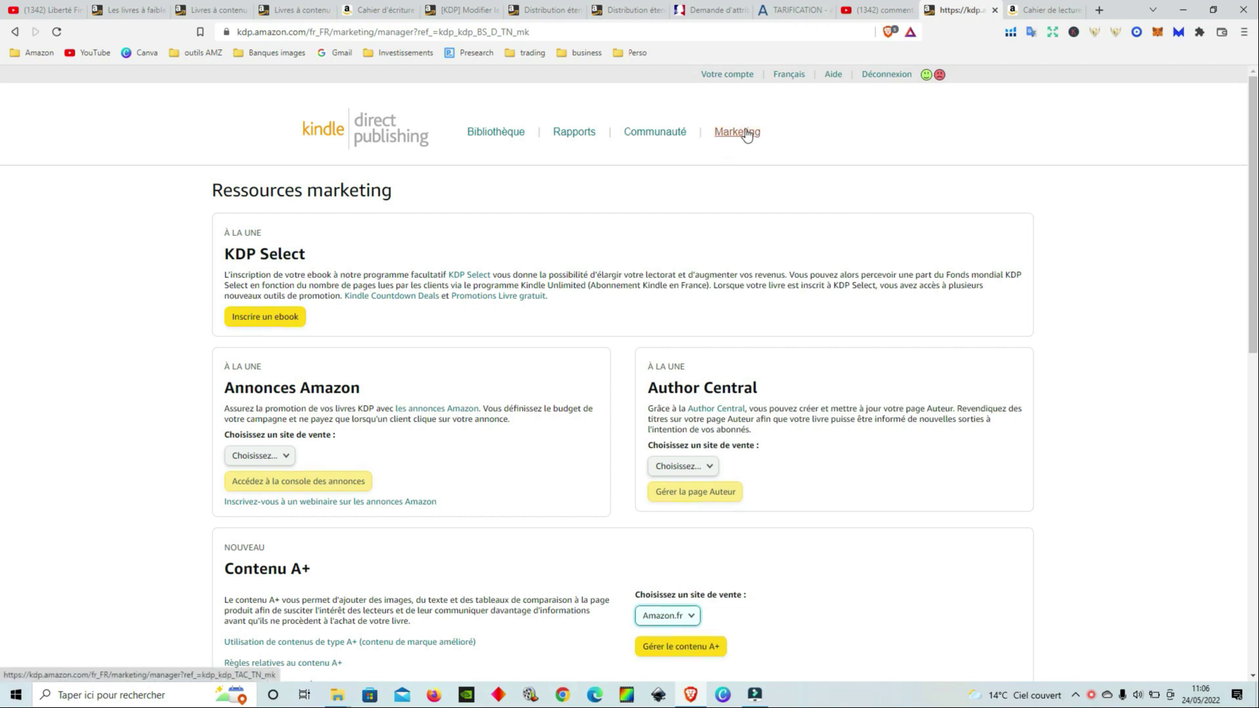
scroll(407, 352, "down", 3)
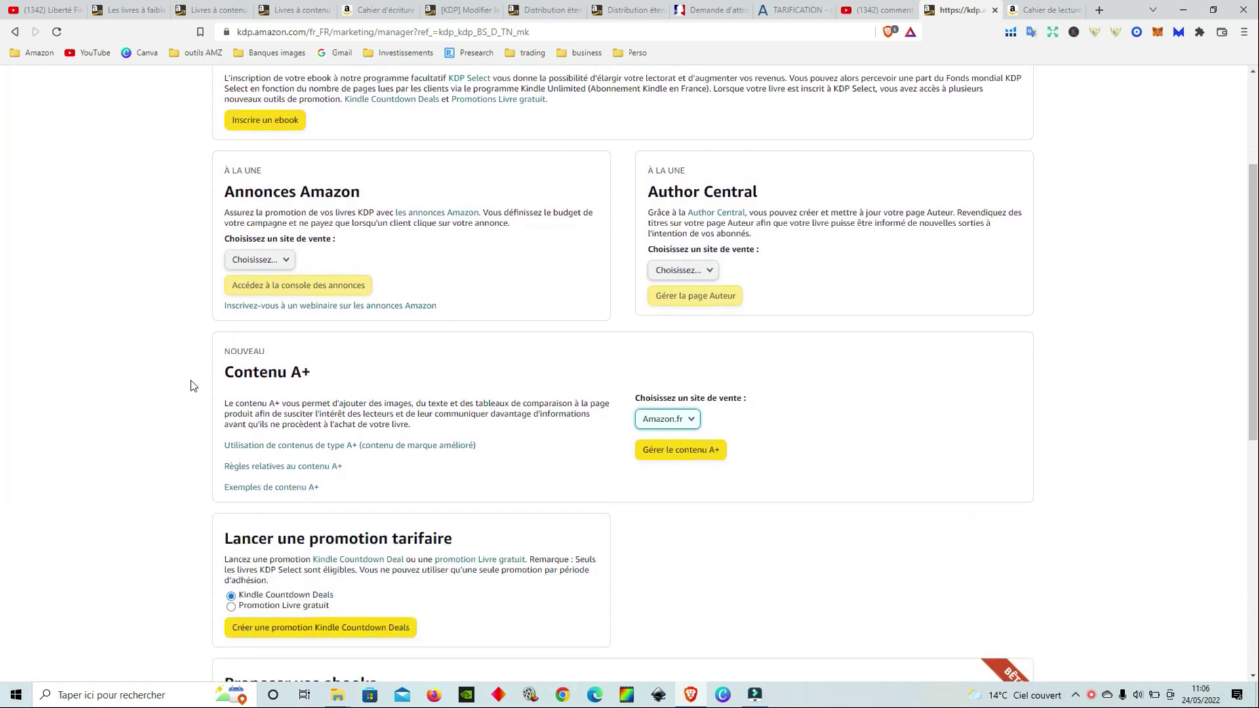
left_click_drag(226, 367, 328, 371)
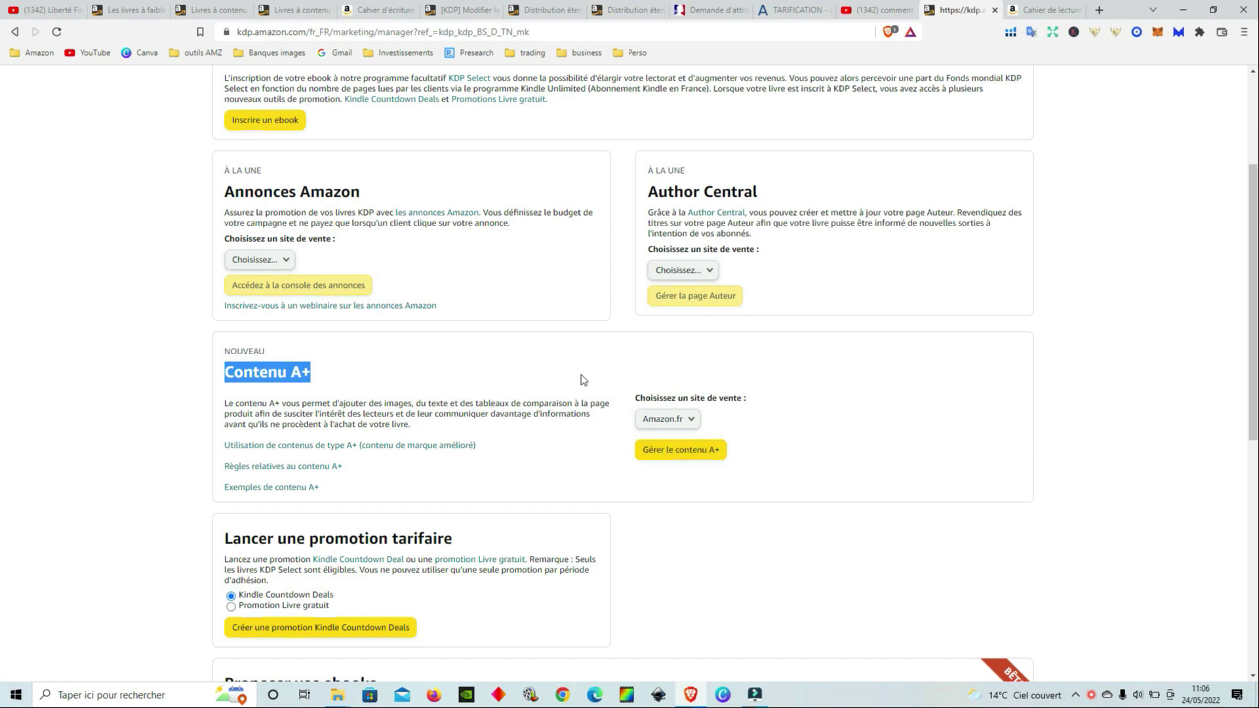
Step: Examine the "Description de l'éditeur" images and text on the Amazon page of "Cahier de lecture - Méthode Syllabique" as an A+ content example
left_click(1060, 12)
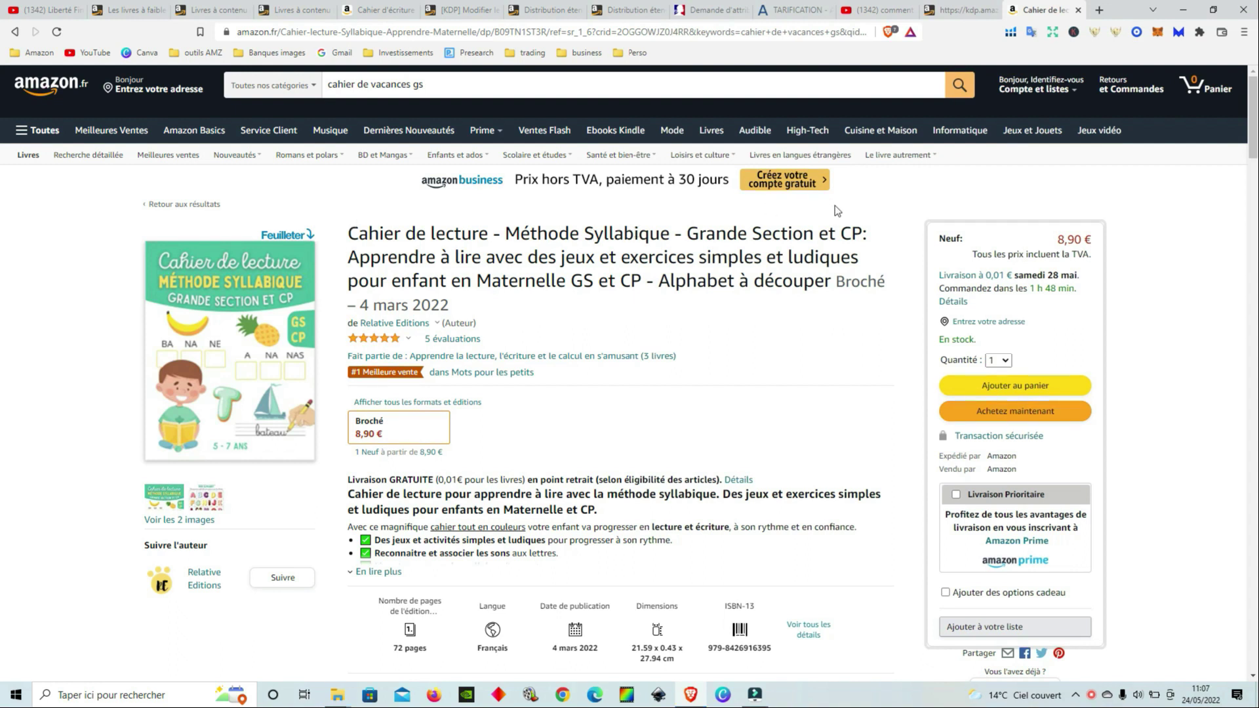
scroll(253, 387, "down", 1)
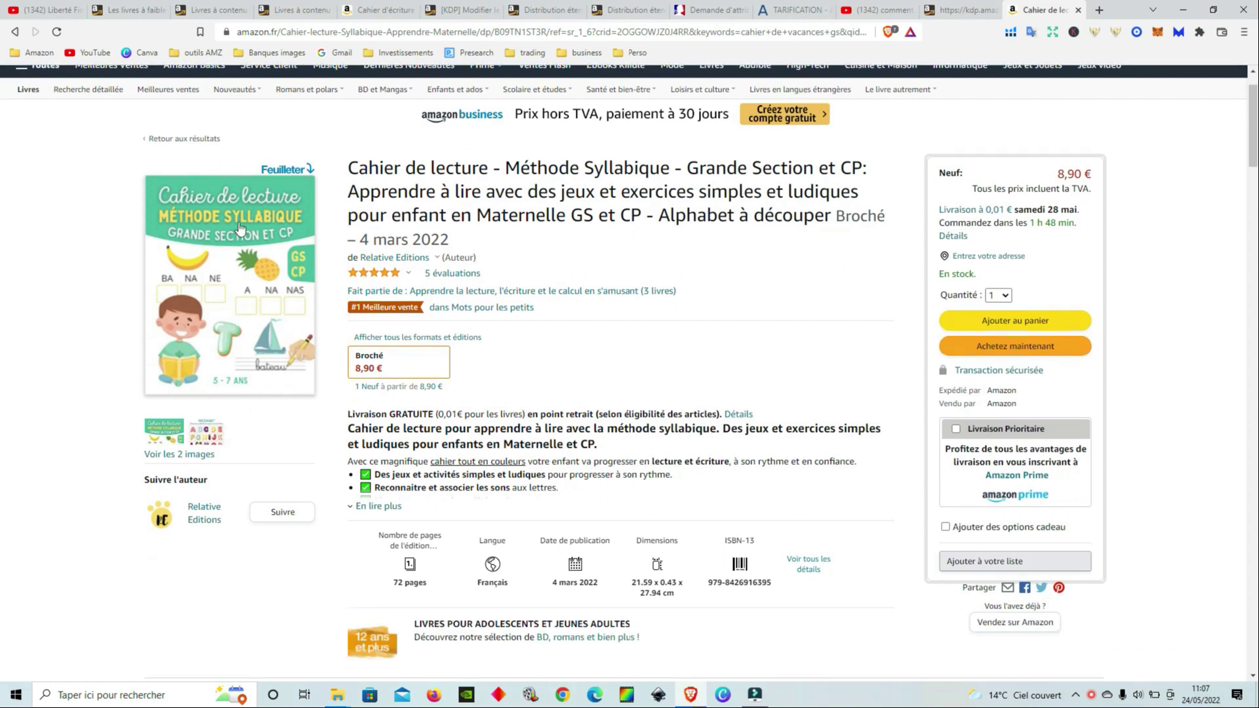
mouse_move(438, 281)
scroll(729, 408, "down", 17)
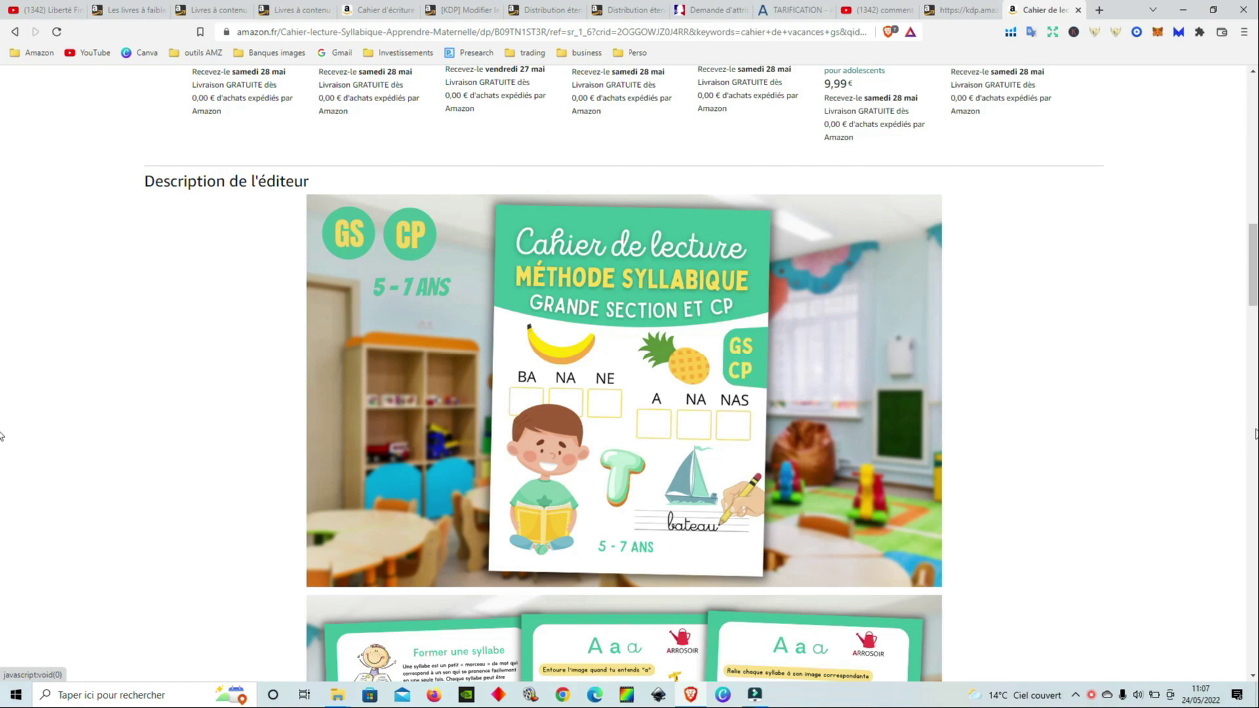
scroll(1222, 405, "down", 5)
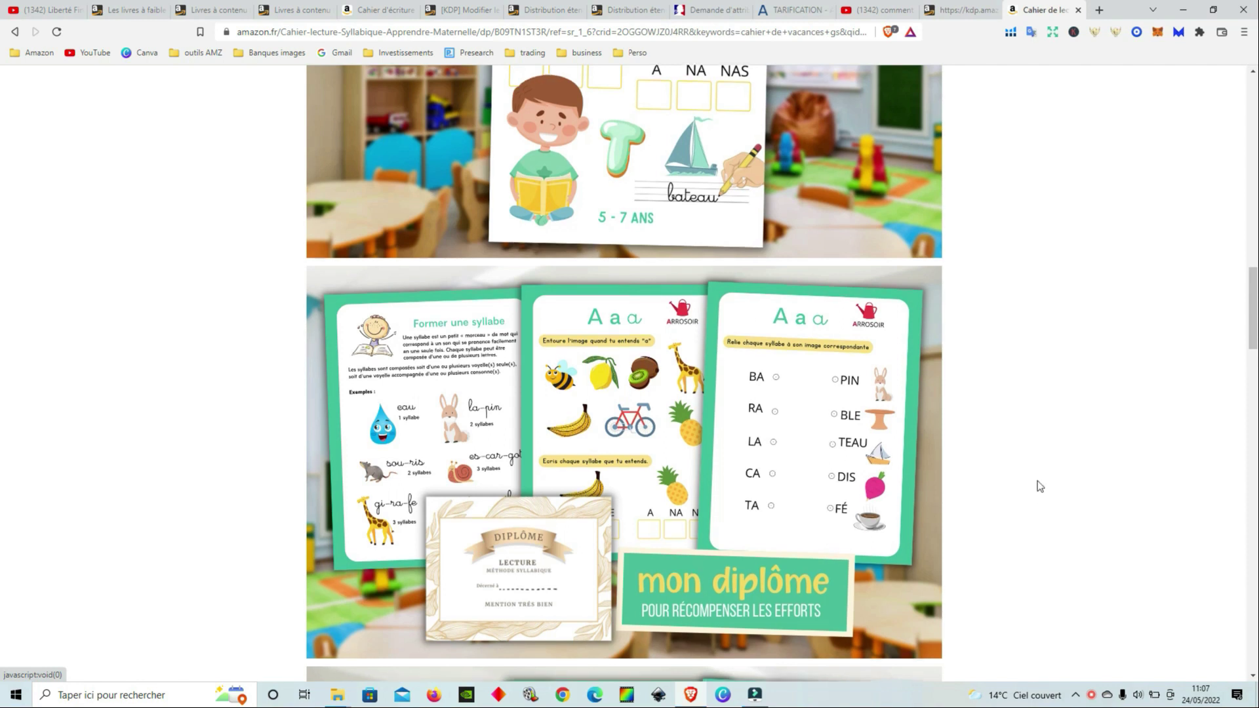
scroll(1039, 481, "down", 5)
scroll(1054, 475, "down", 1)
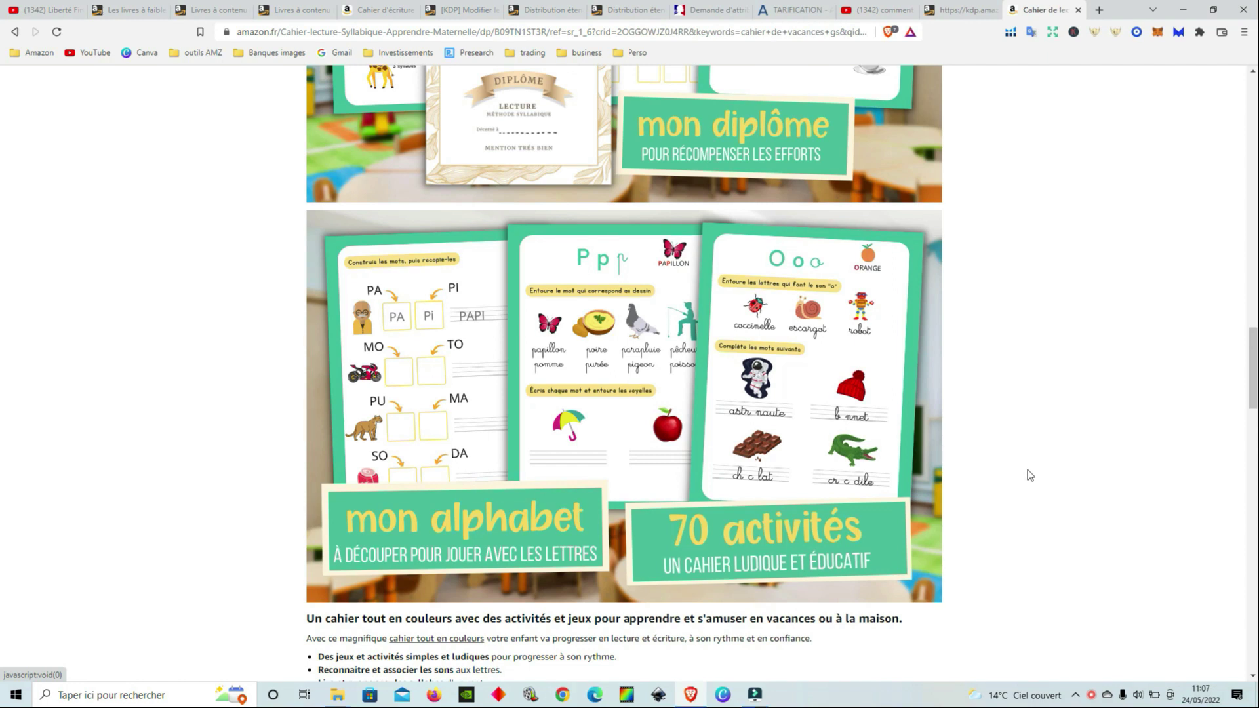
scroll(1028, 469, "down", 2)
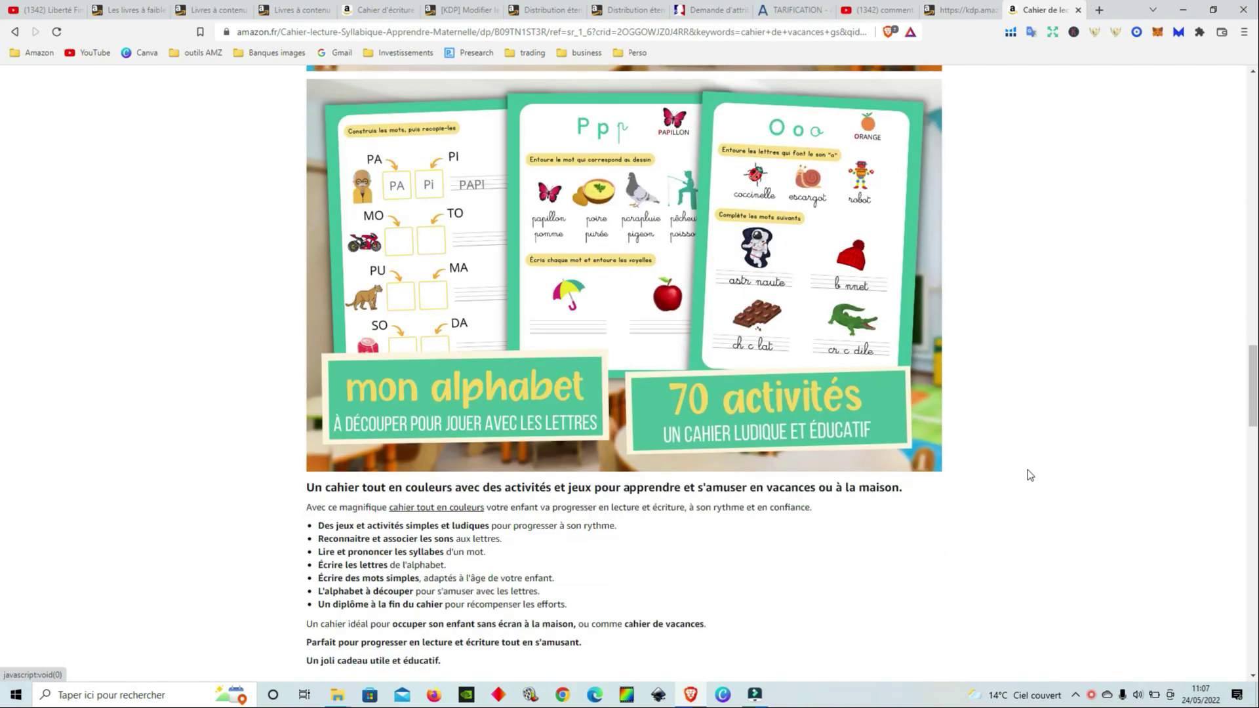
scroll(1028, 470, "down", 1)
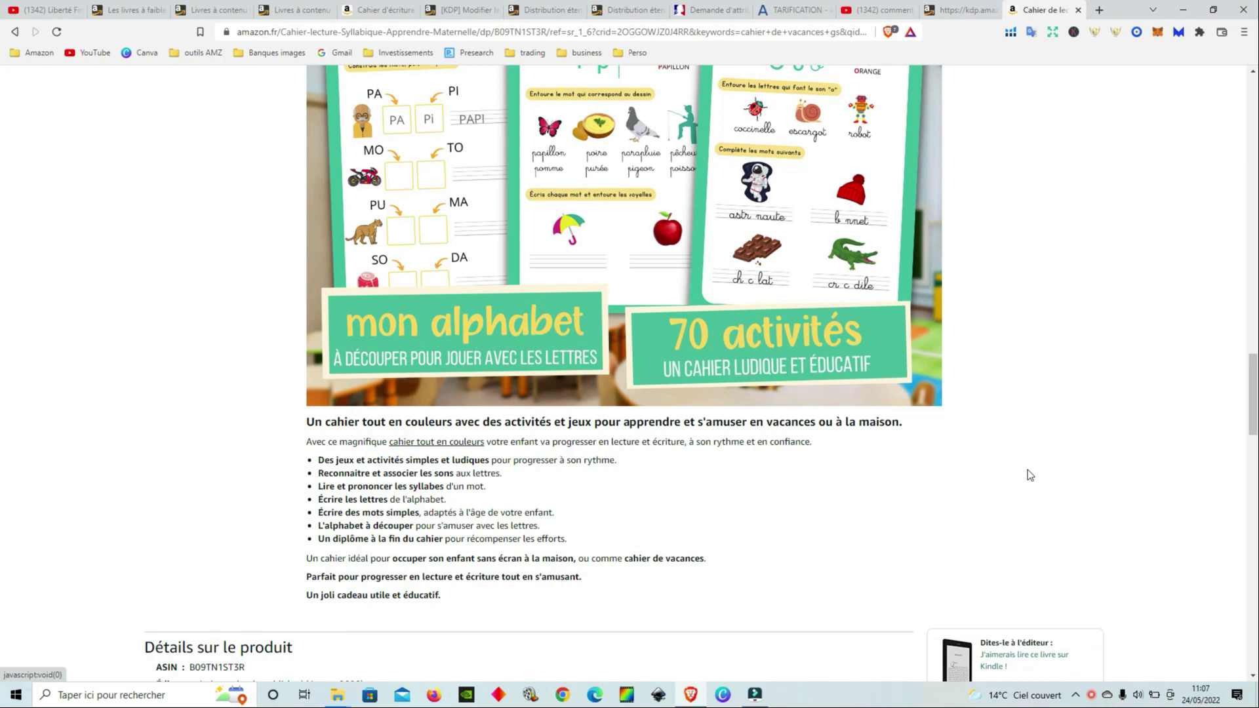
scroll(1026, 470, "down", 1)
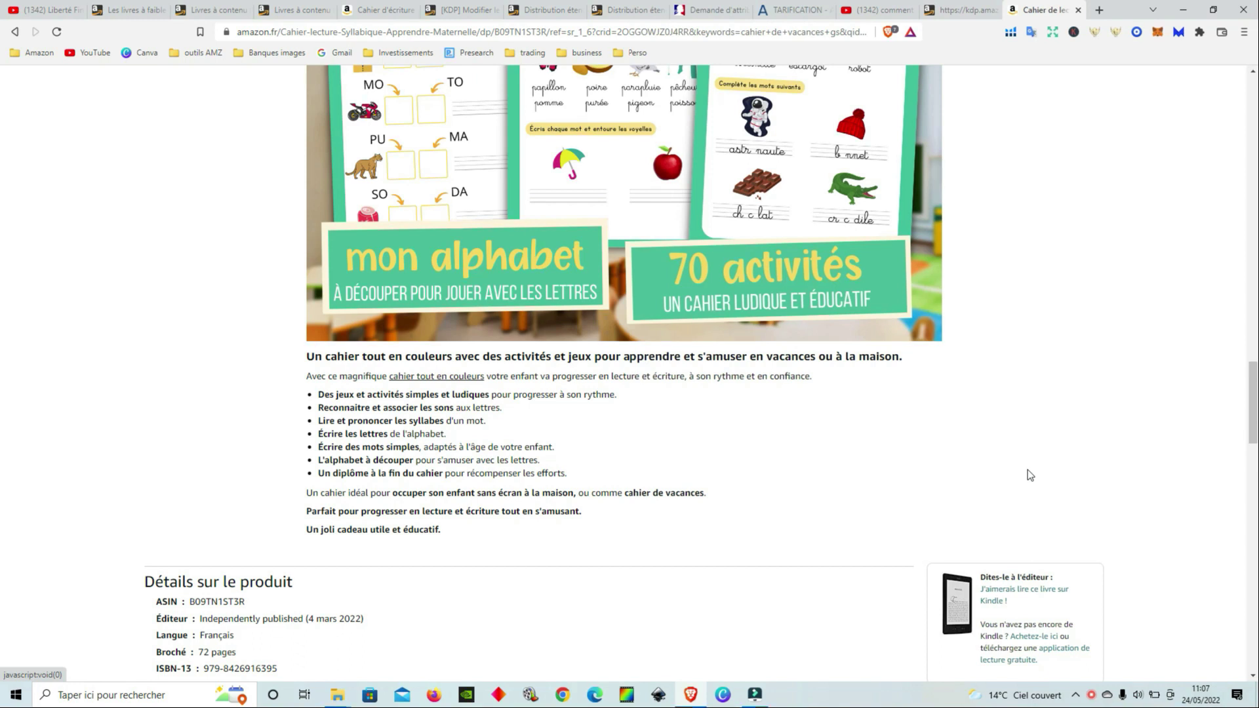
Step: Review where the publisher's description sits below the also-bought books, and return to the reading workbook's title
scroll(1027, 470, "up", 12)
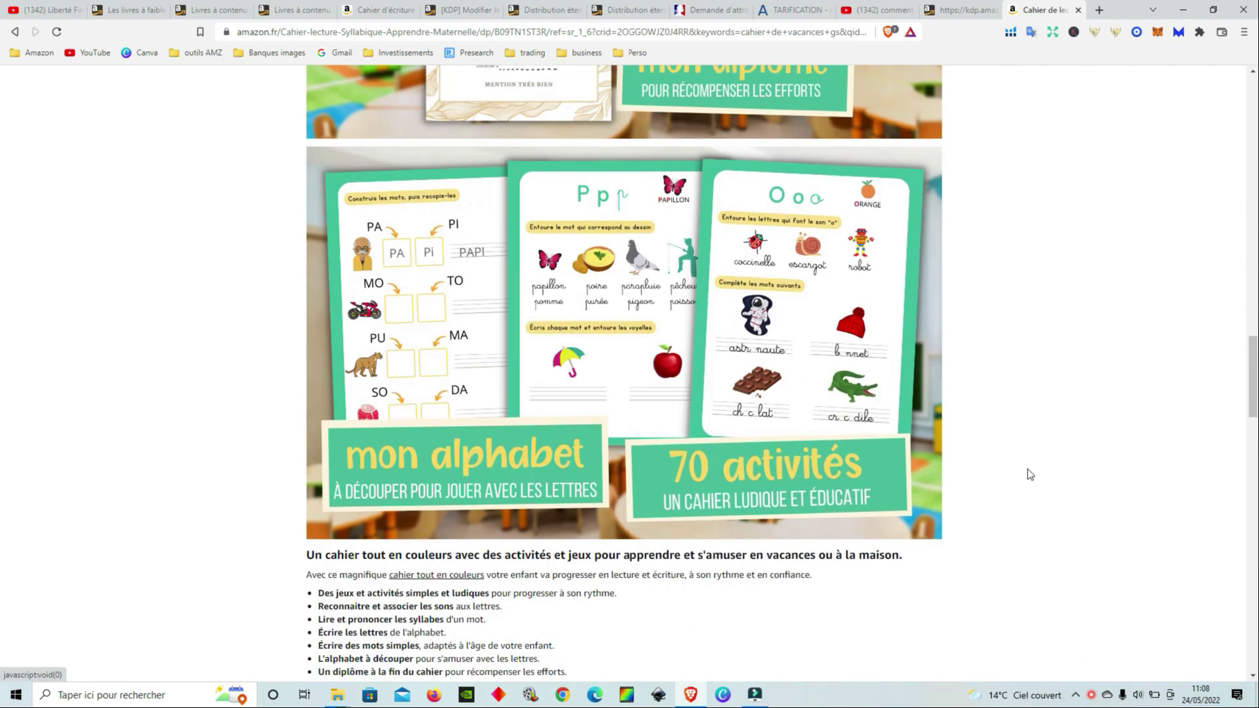
scroll(1077, 516, "up", 7)
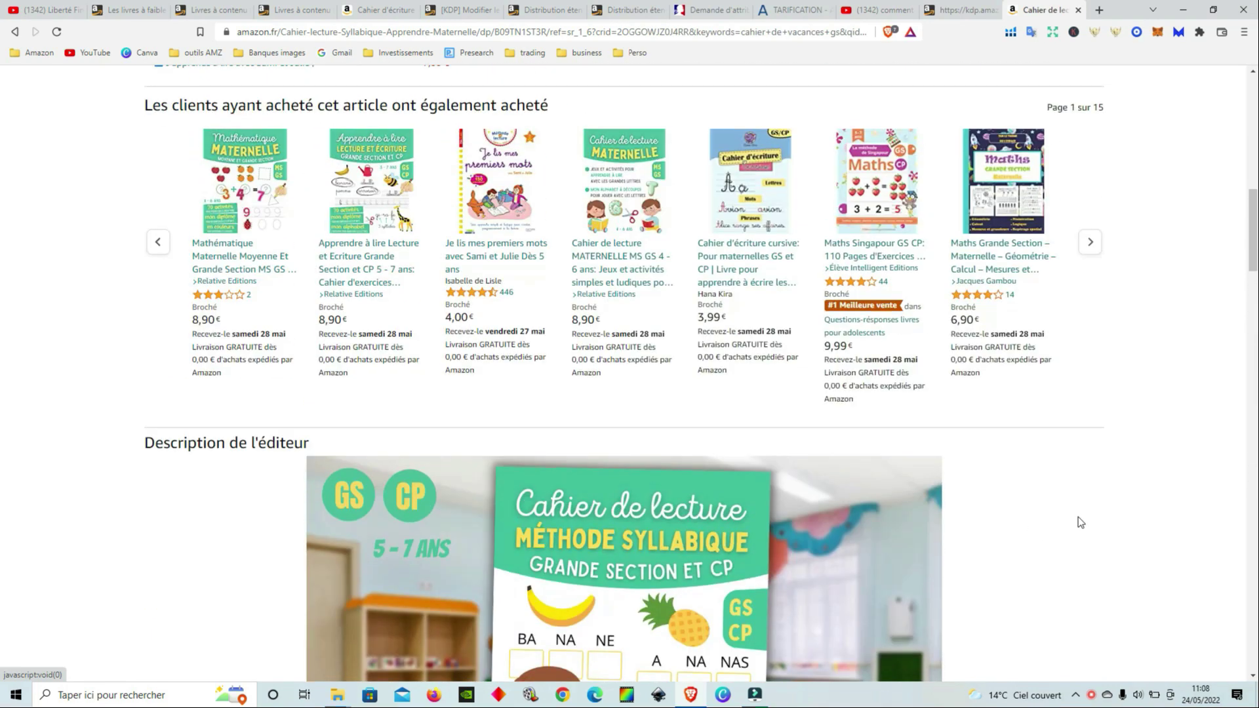
scroll(1079, 522, "down", 4)
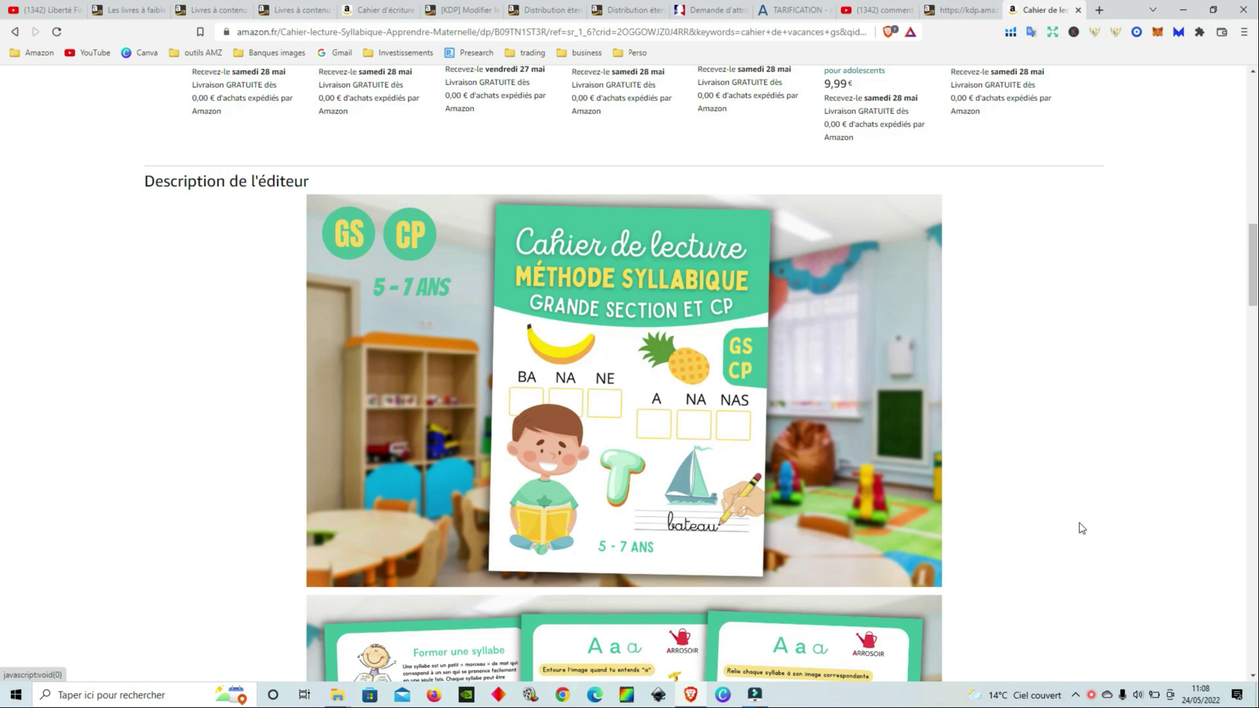
scroll(1069, 538, "up", 6)
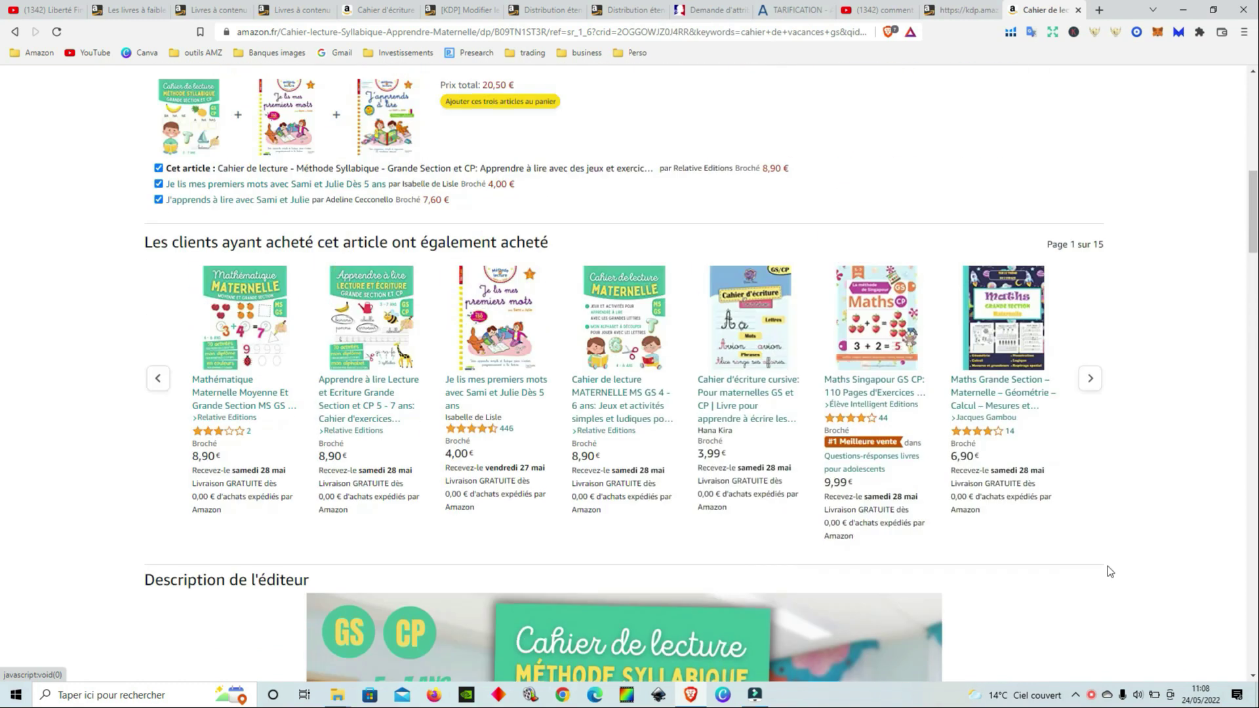
scroll(1107, 566, "up", 10)
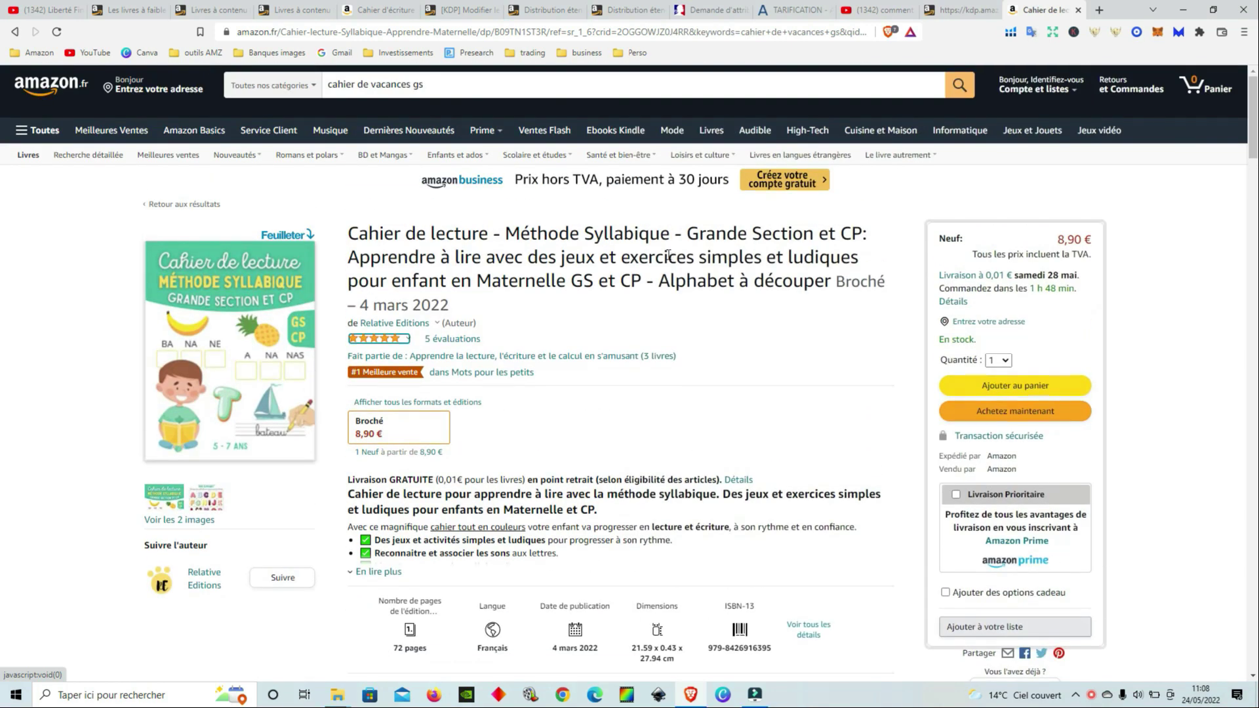
Step: Revisit the workbook's frequently bought and also-bought sections, and switch to the KDP Community announcement on low-content books without ISBN
scroll(816, 356, "down", 2)
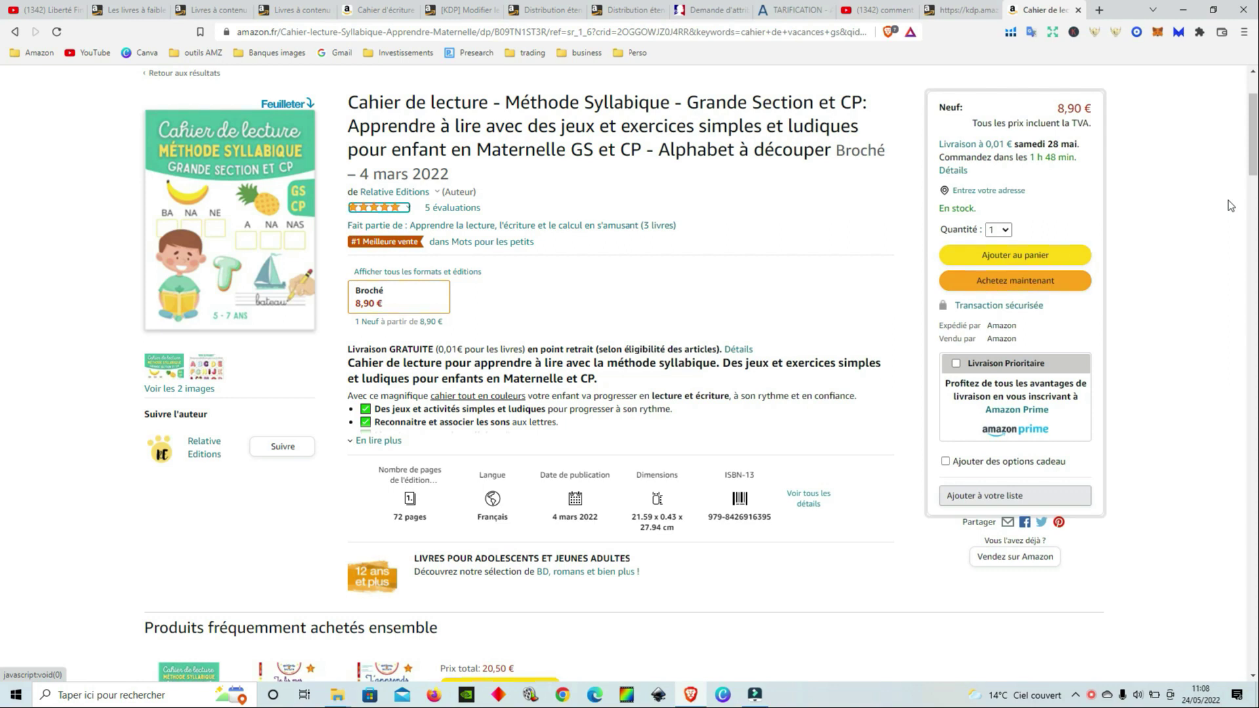
scroll(1230, 220, "down", 4)
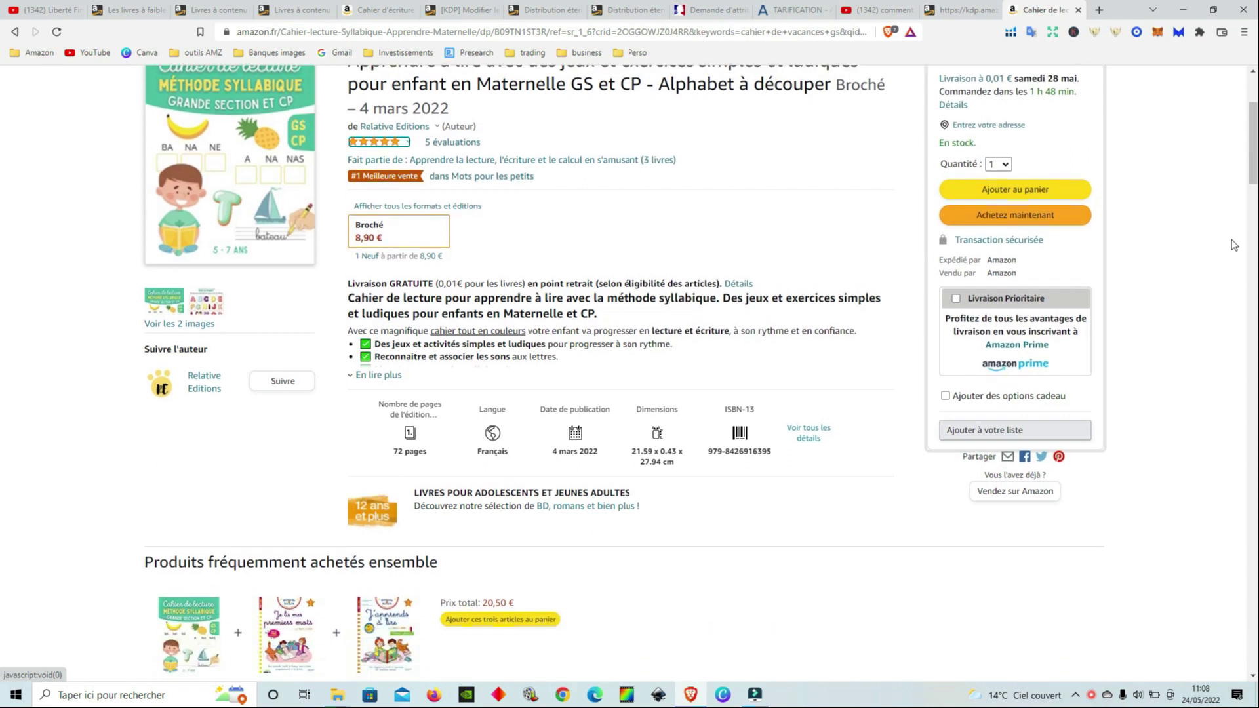
scroll(1233, 246, "down", 3)
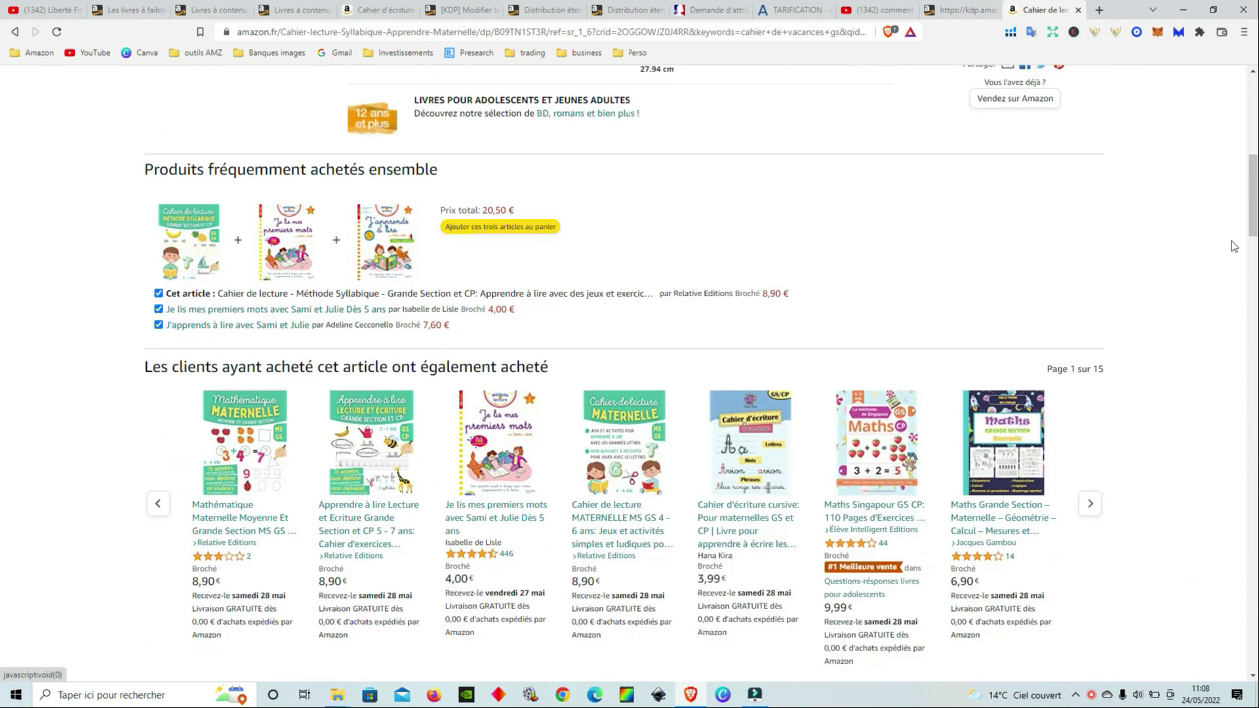
scroll(1231, 246, "up", 10)
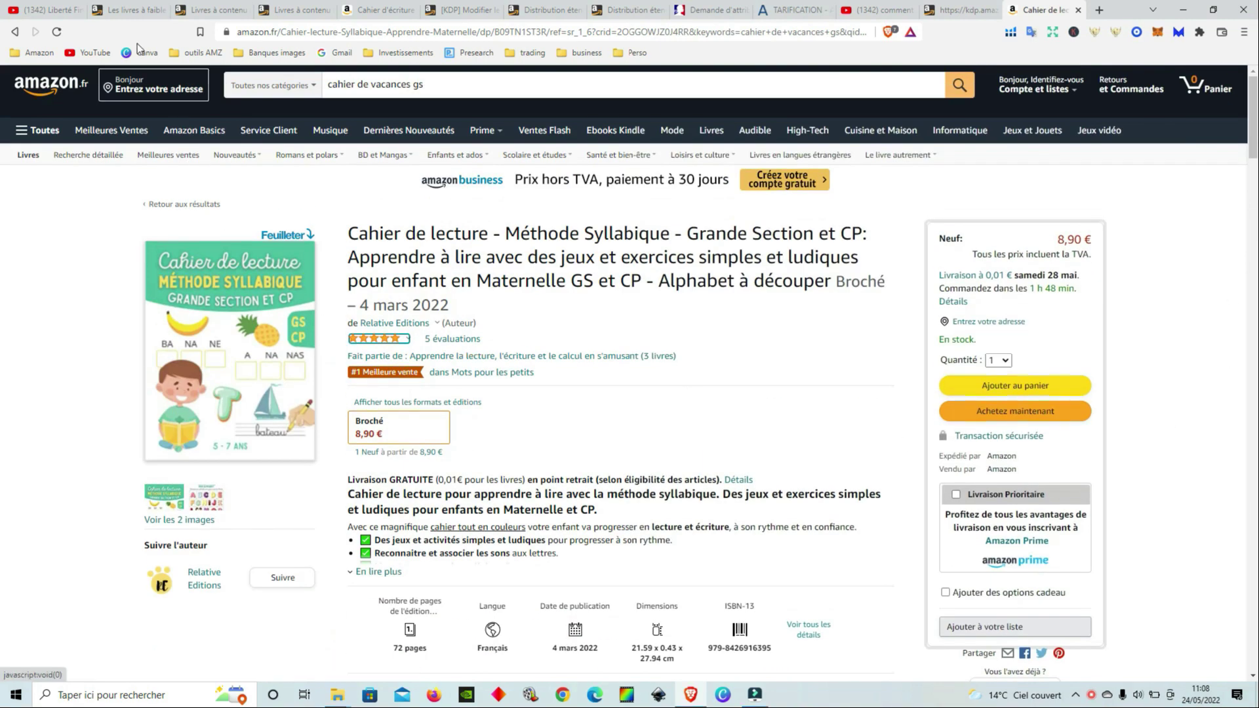
left_click(129, 6)
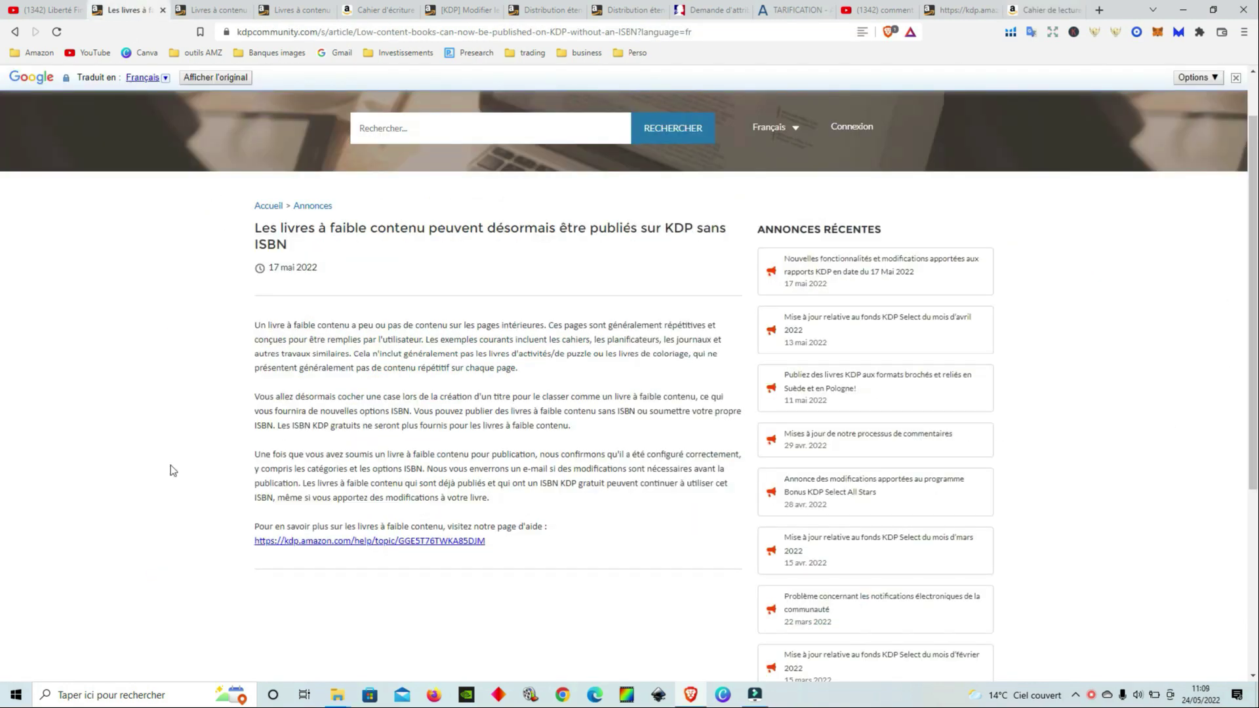